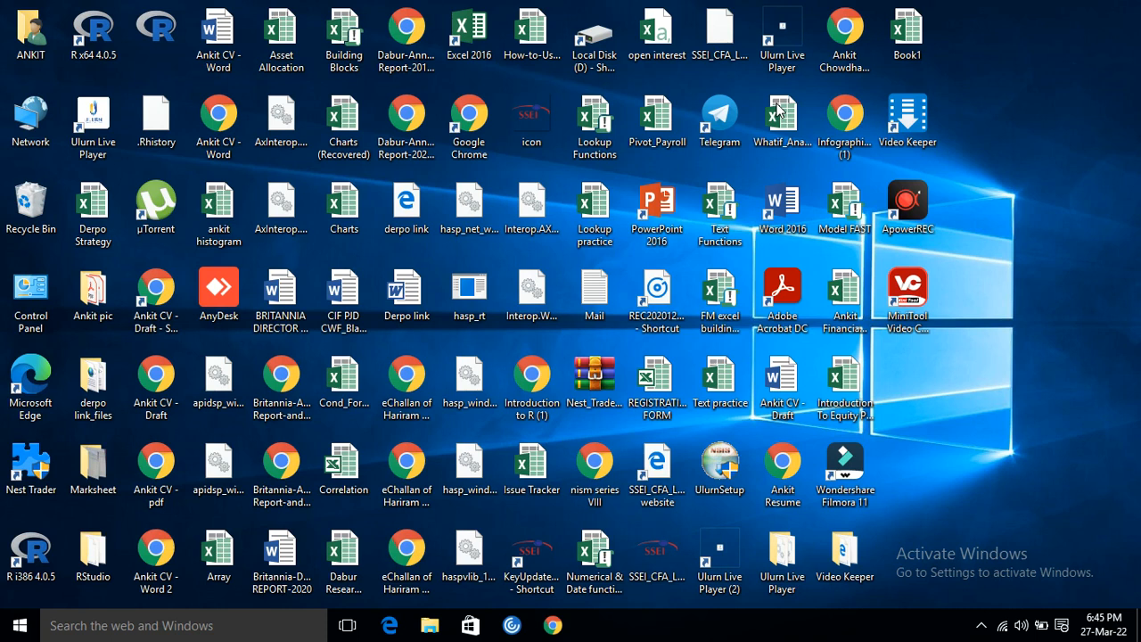
# Open the Book1 workbook on its Data Types sheet and dismiss the Office activation wizard.
pyautogui.doubleClick(909, 33)
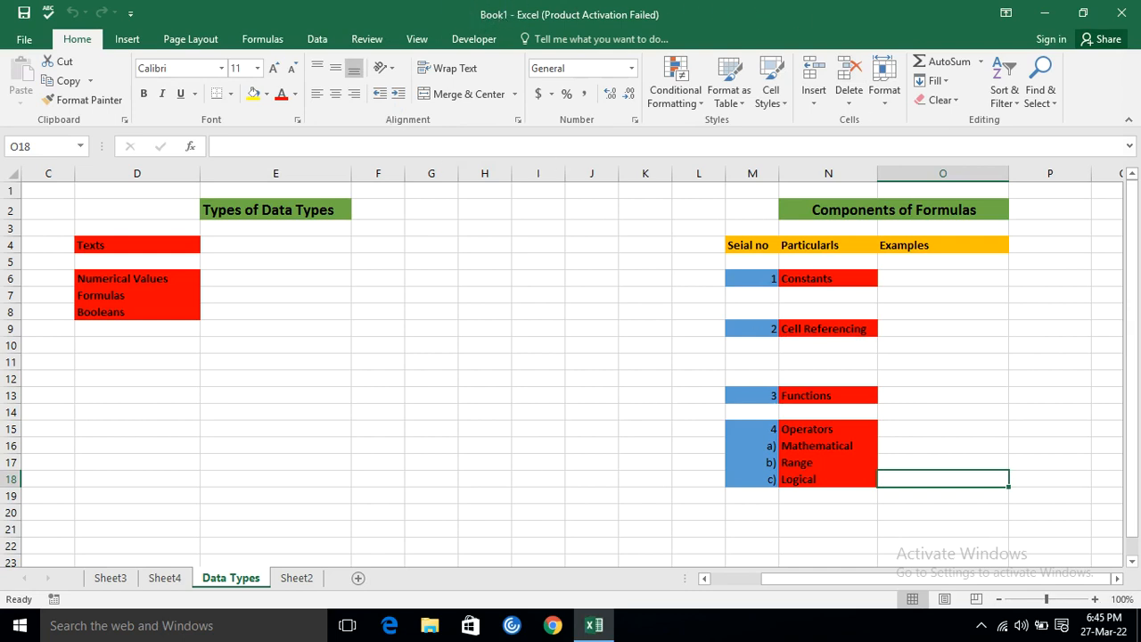
pyautogui.click(105, 583)
pyautogui.click(164, 579)
pyautogui.click(214, 580)
pyautogui.click(485, 210)
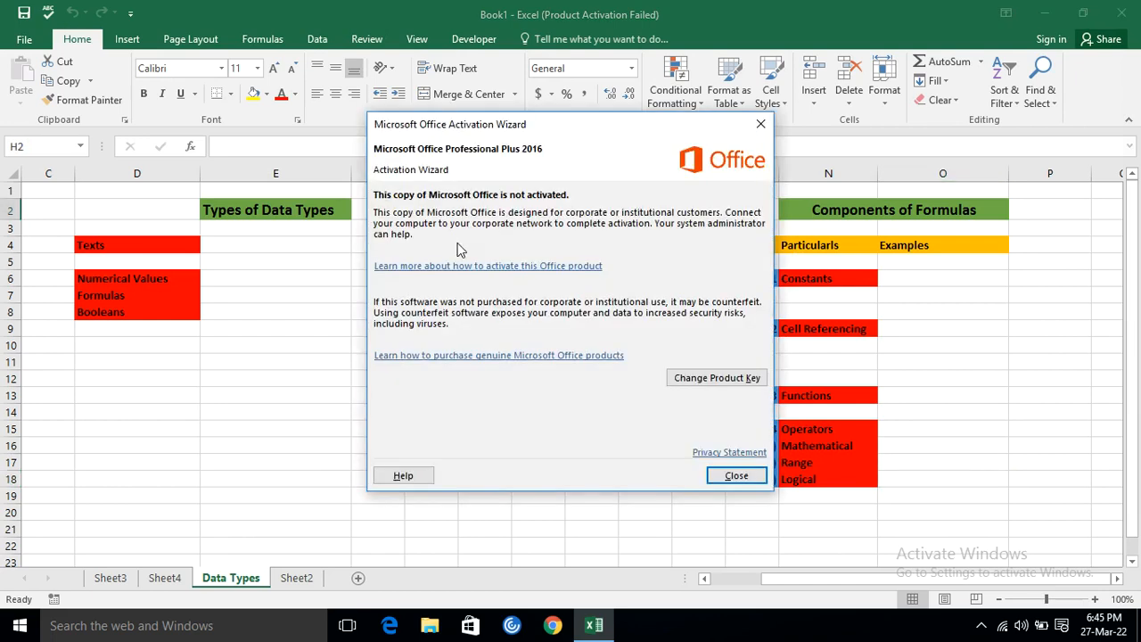
pyautogui.click(761, 124)
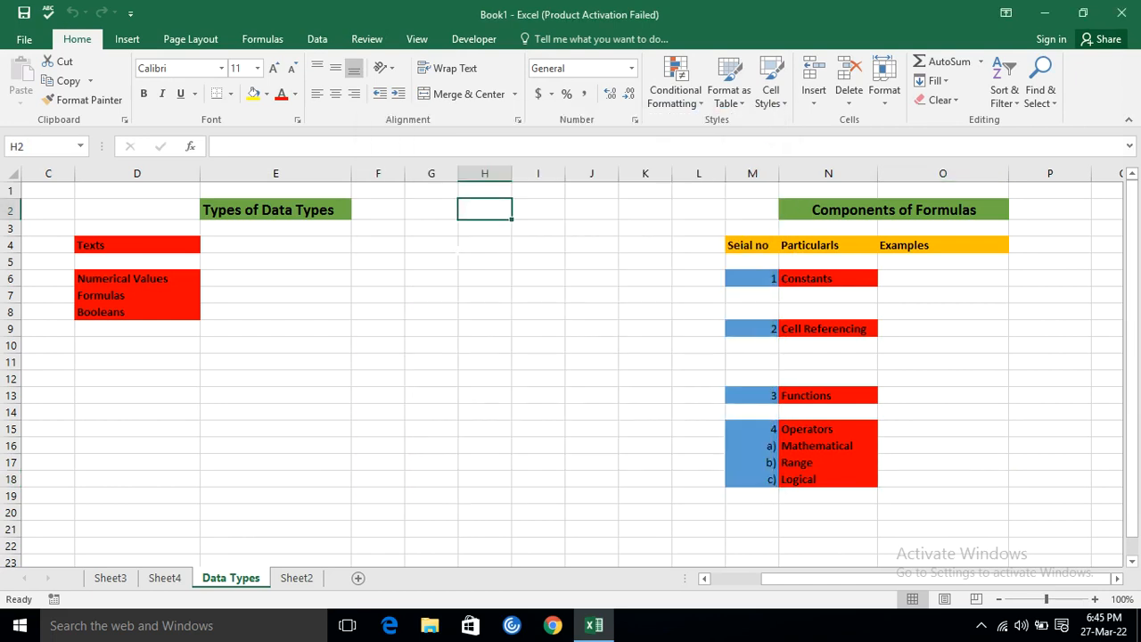
pyautogui.click(450, 241)
pyautogui.click(417, 225)
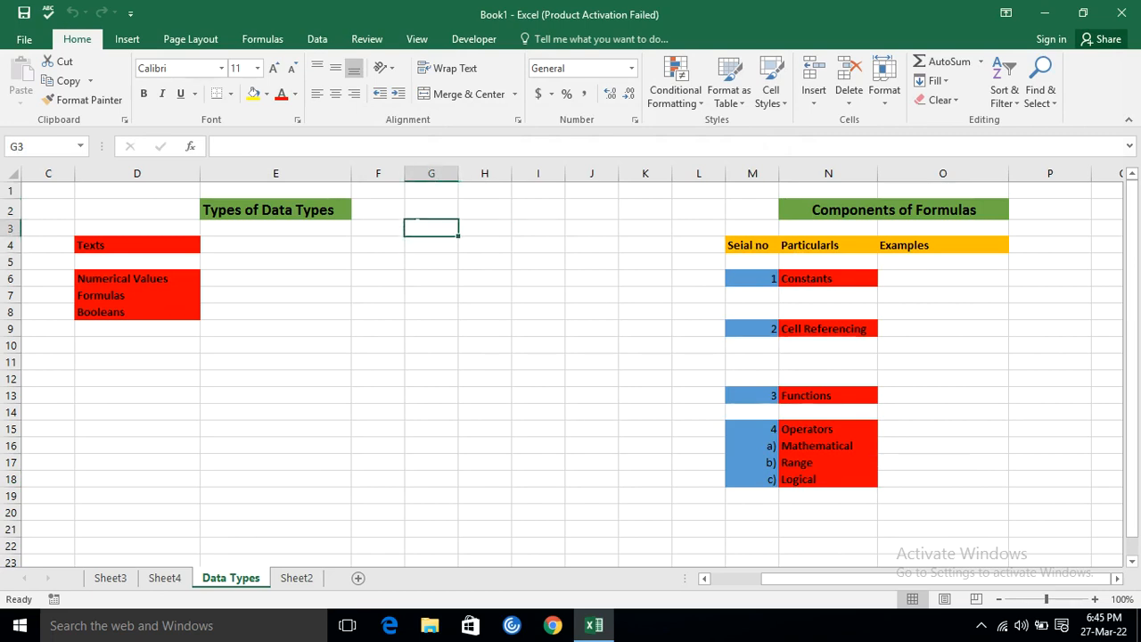
pyautogui.click(276, 261)
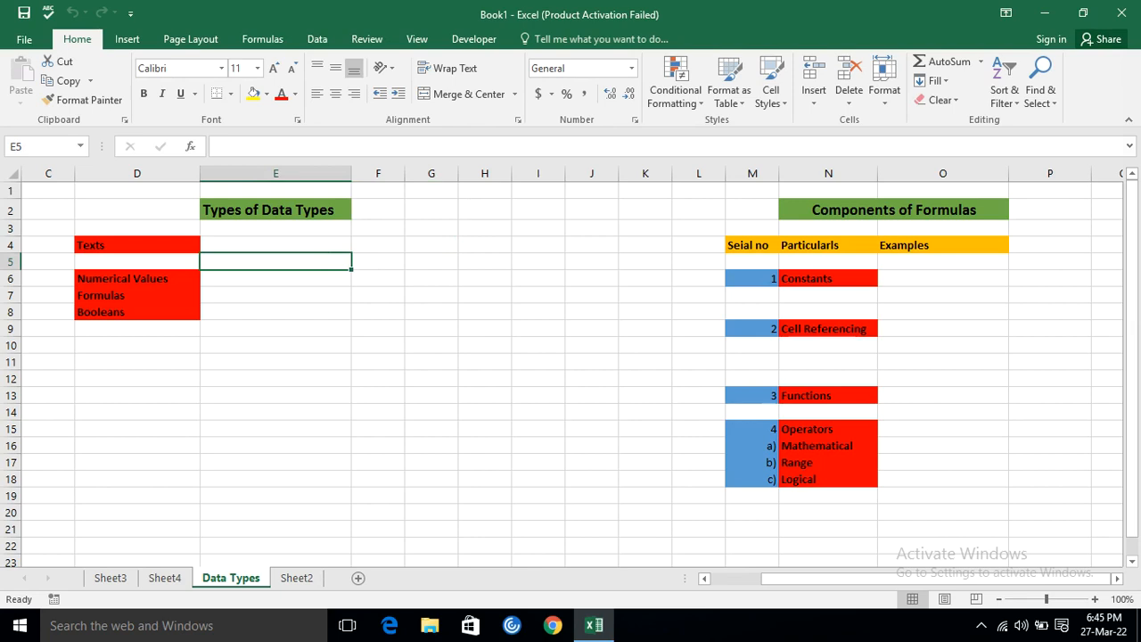
pyautogui.click(432, 228)
pyautogui.press('Down')
pyautogui.press('Down')
pyautogui.press('Down')
pyautogui.press('Down')
pyautogui.click(432, 211)
pyautogui.click(431, 328)
pyautogui.click(484, 229)
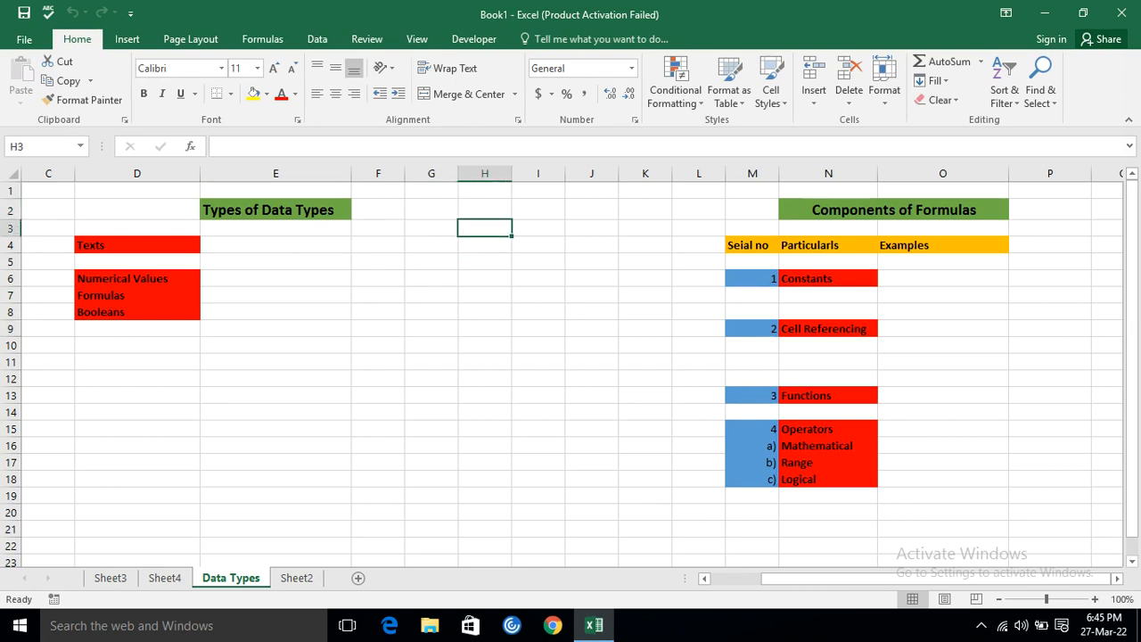
pyautogui.press('Right')
pyautogui.press('Right')
pyautogui.press('Right')
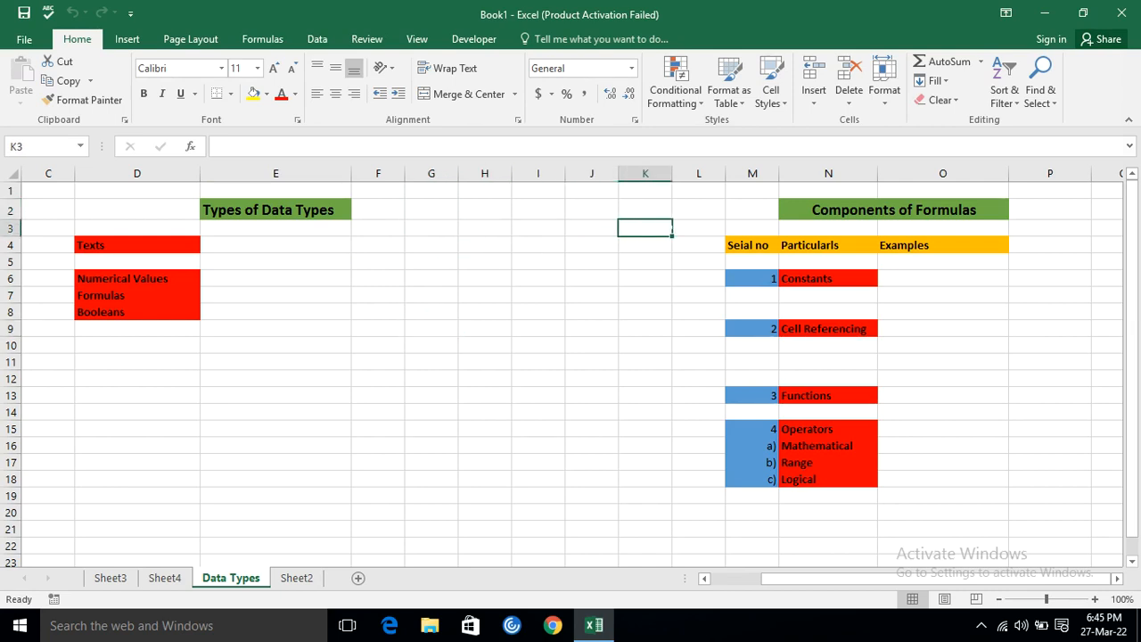
# Examine the Types of Data Types heading and the Texts, Numerical Values, Formulas and Booleans labels below it.
pyautogui.click(303, 210)
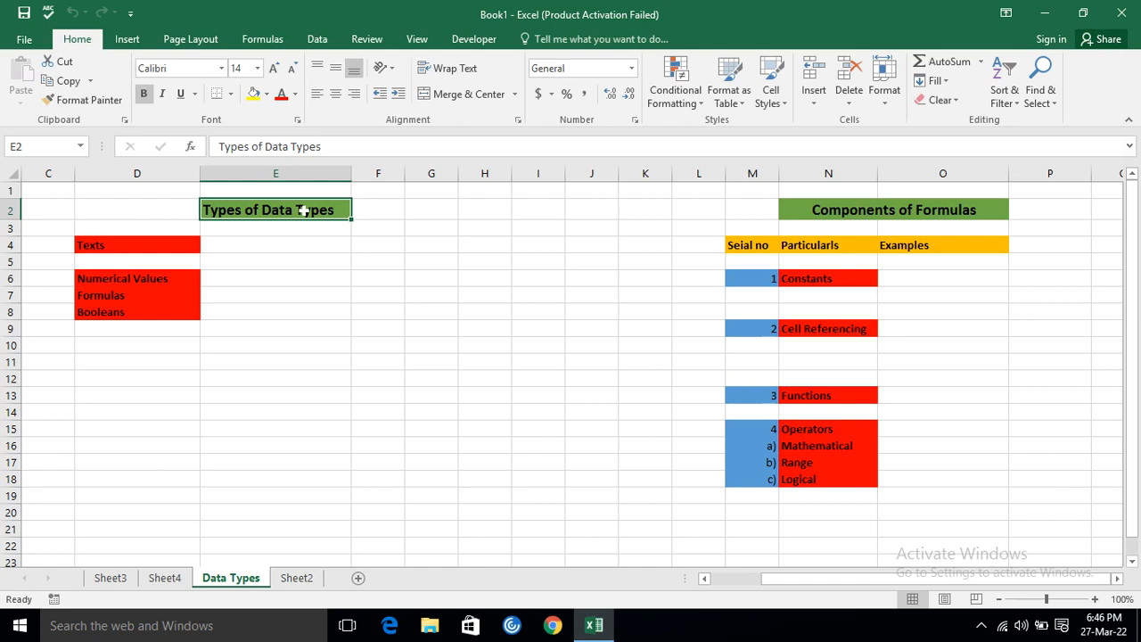
pyautogui.click(127, 245)
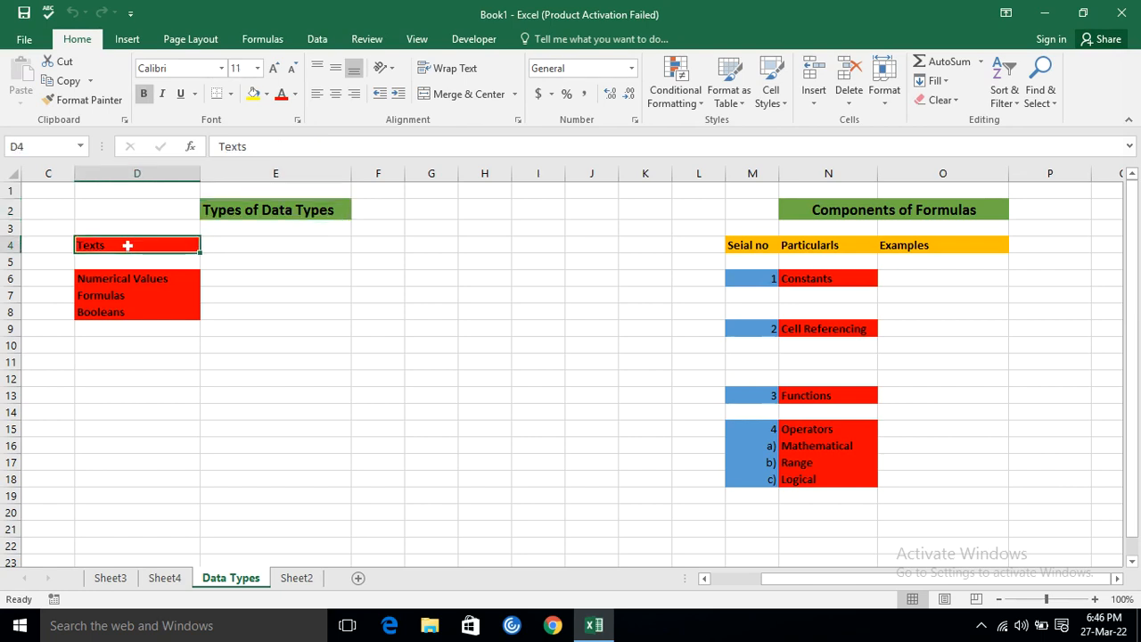
pyautogui.click(108, 276)
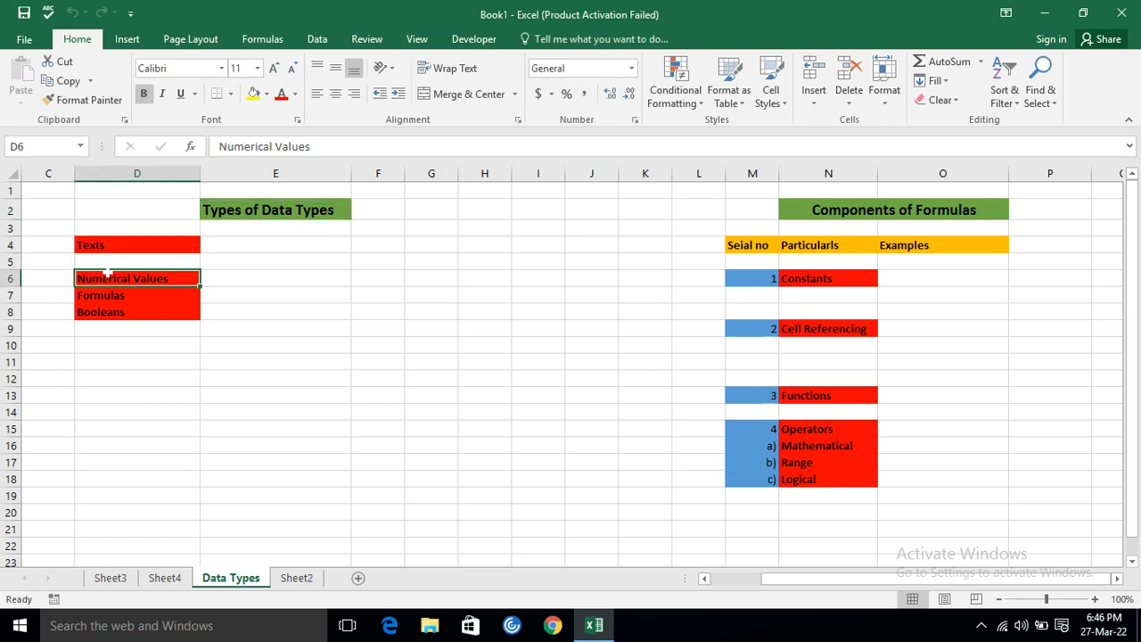
pyautogui.click(102, 295)
pyautogui.click(102, 314)
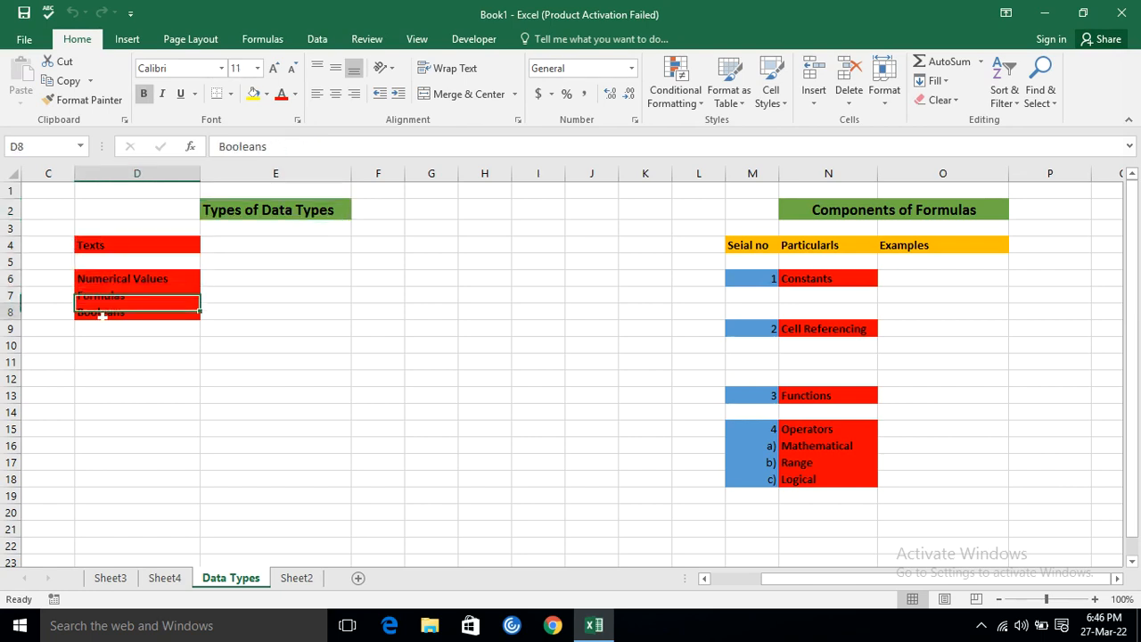
pyautogui.click(108, 247)
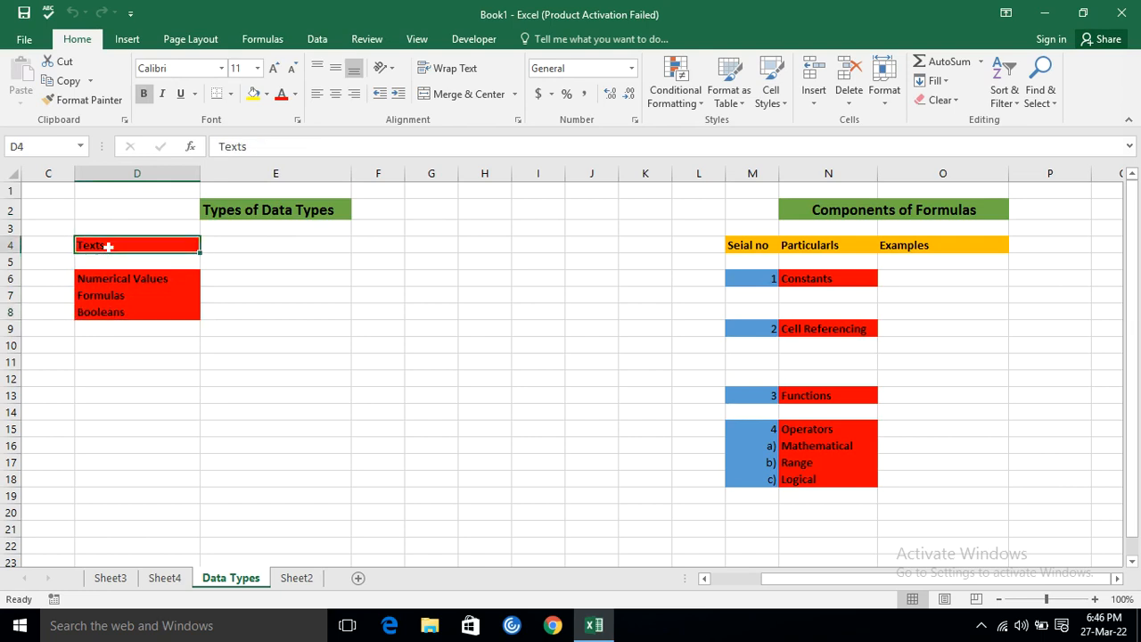
# Enter ABC in E4 as the Texts example and 30 in E6 as the Numerical Values example.
pyautogui.click(276, 245)
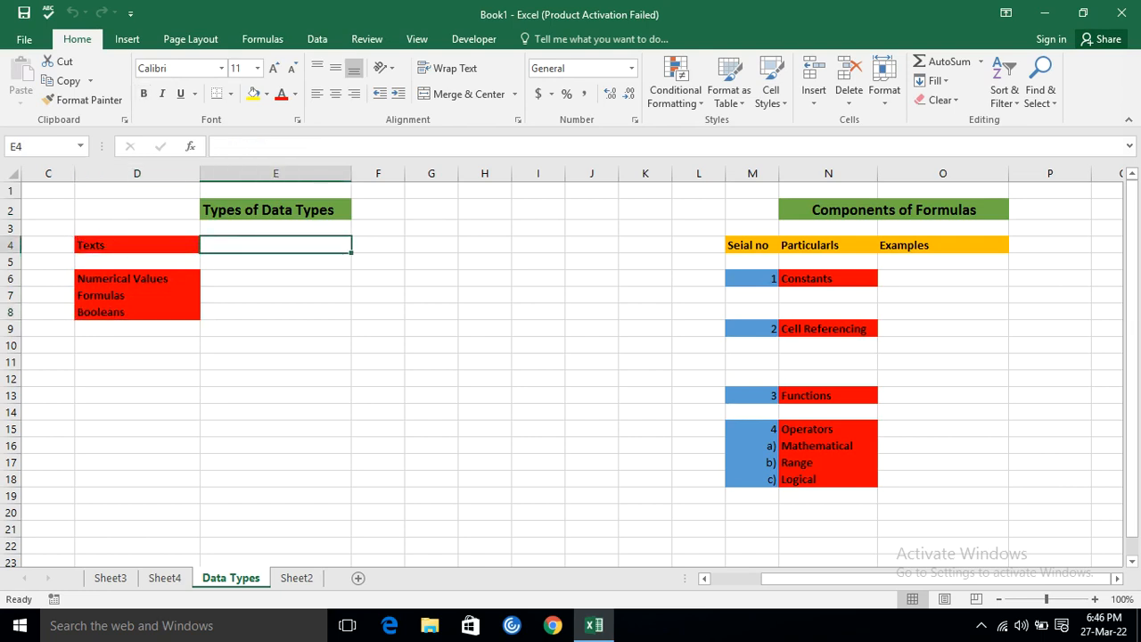
pyautogui.write('A')
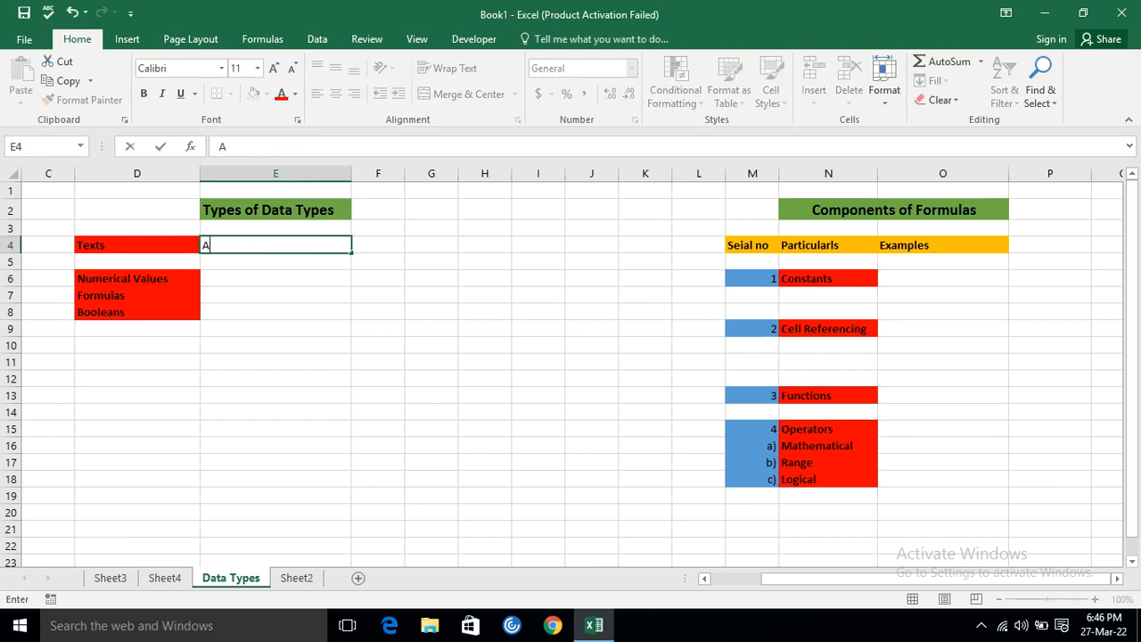
pyautogui.write('BC')
pyautogui.press('Return')
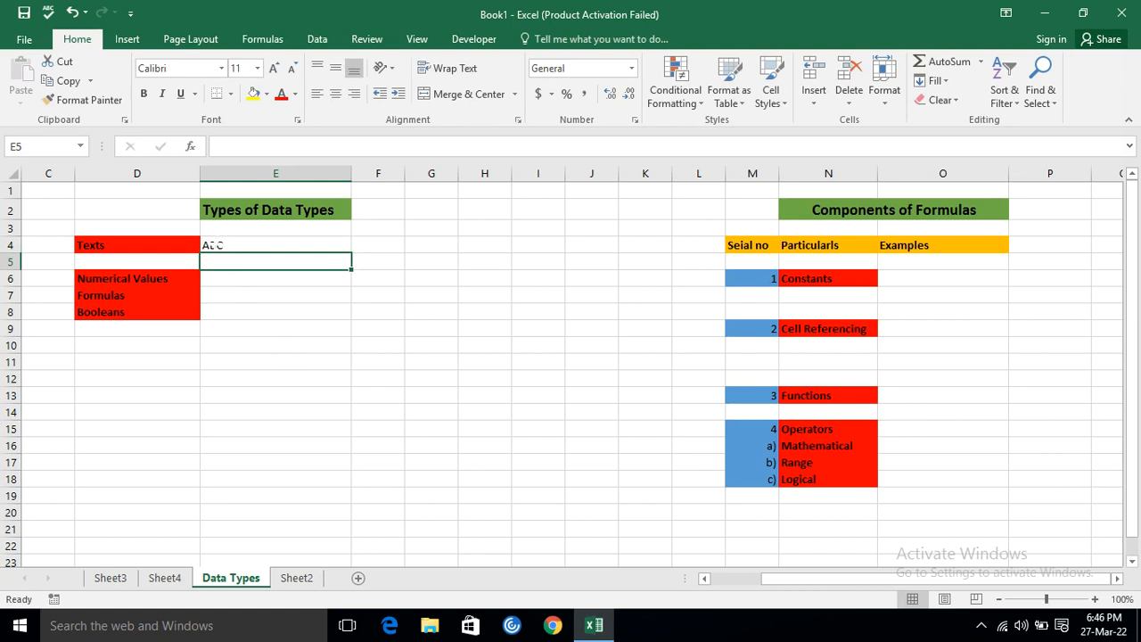
pyautogui.press('Down')
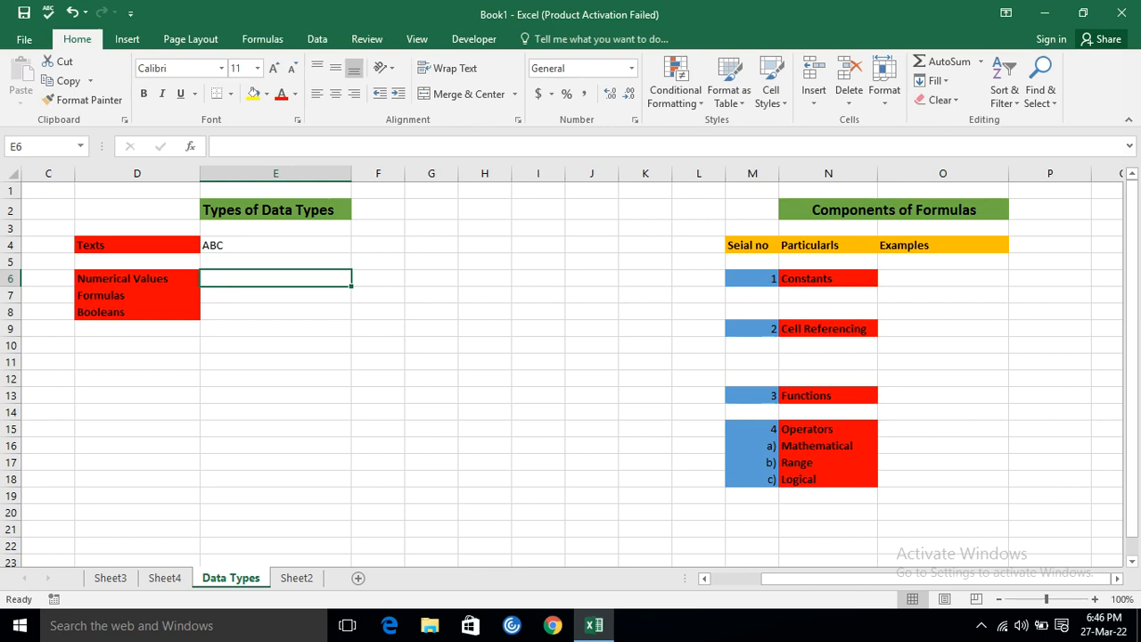
pyautogui.write('30')
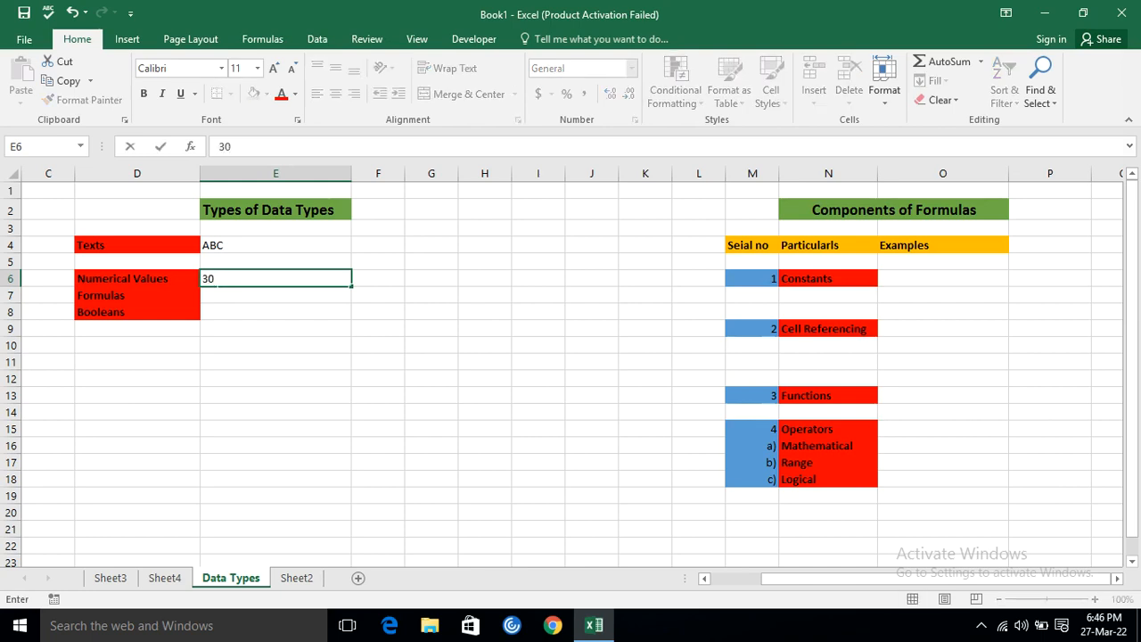
pyautogui.press('Return')
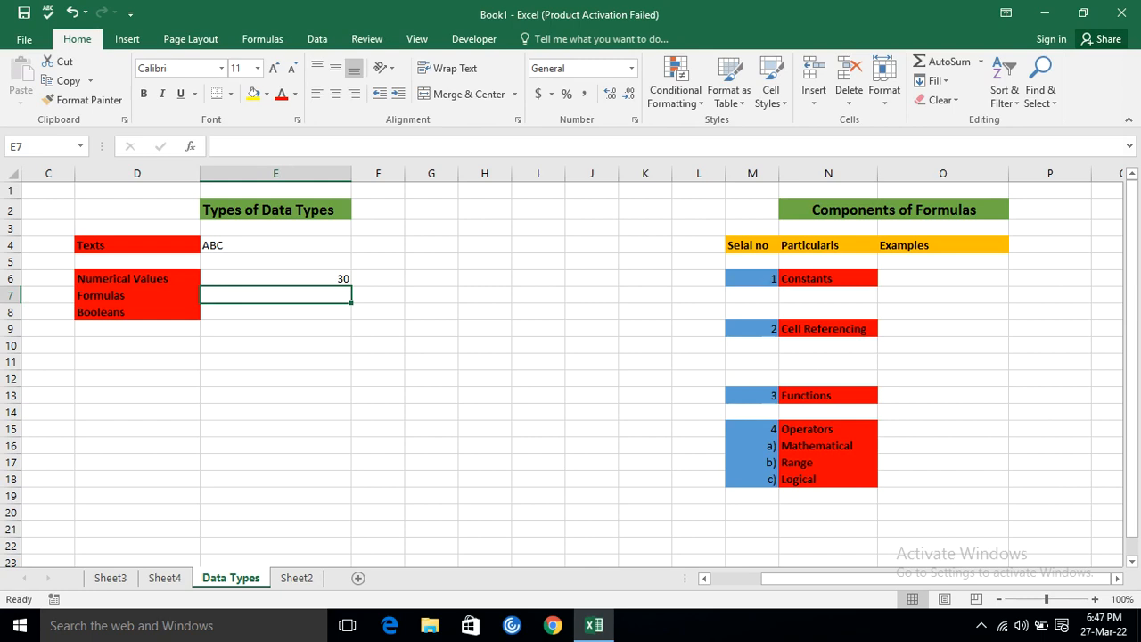
# Enter the formula =2+3 in E7 as the Formulas example.
pyautogui.write('=')
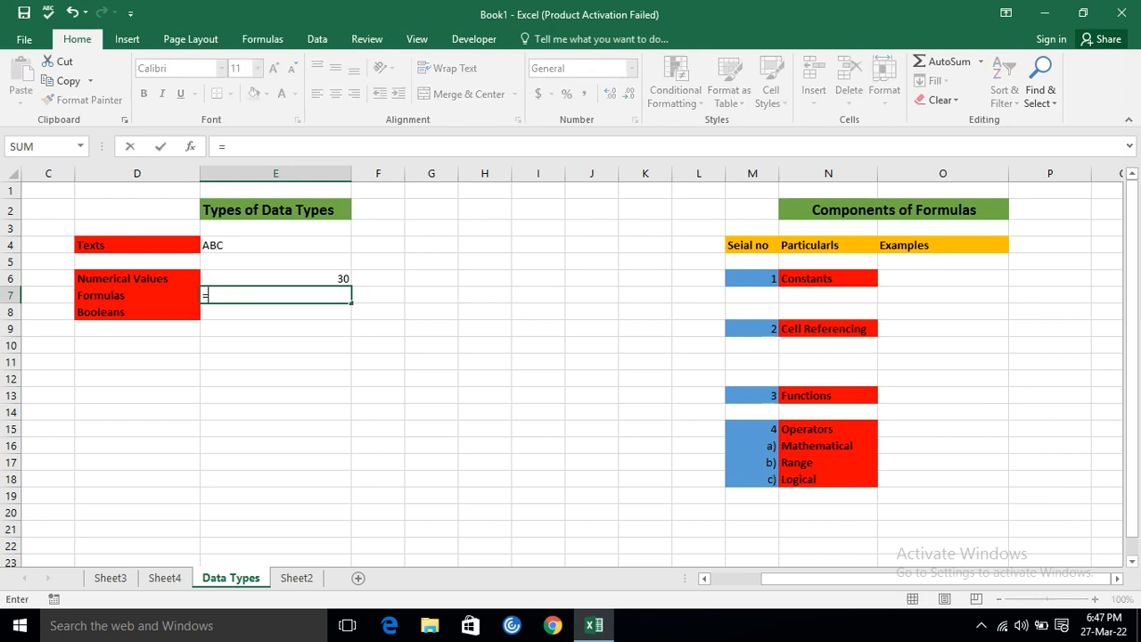
pyautogui.write('2+3')
pyautogui.press('Return')
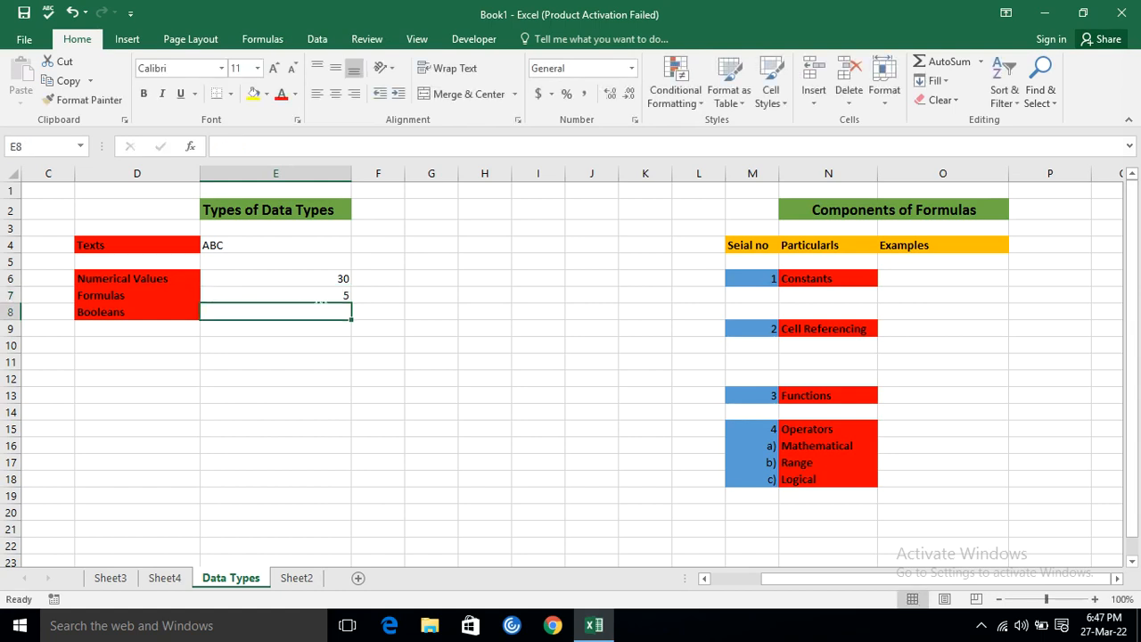
# Remove the equals sign from the formula in E7 so that the cell holds the plain entry 2+3.
pyautogui.press('Up')
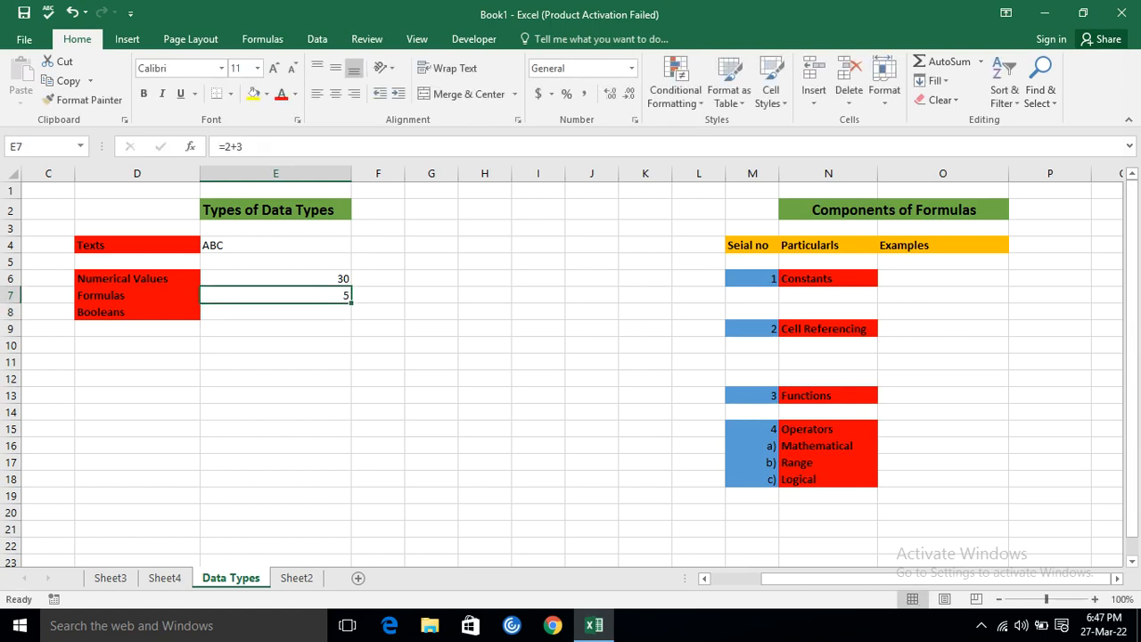
pyautogui.click(221, 146)
pyautogui.press('BackSpace')
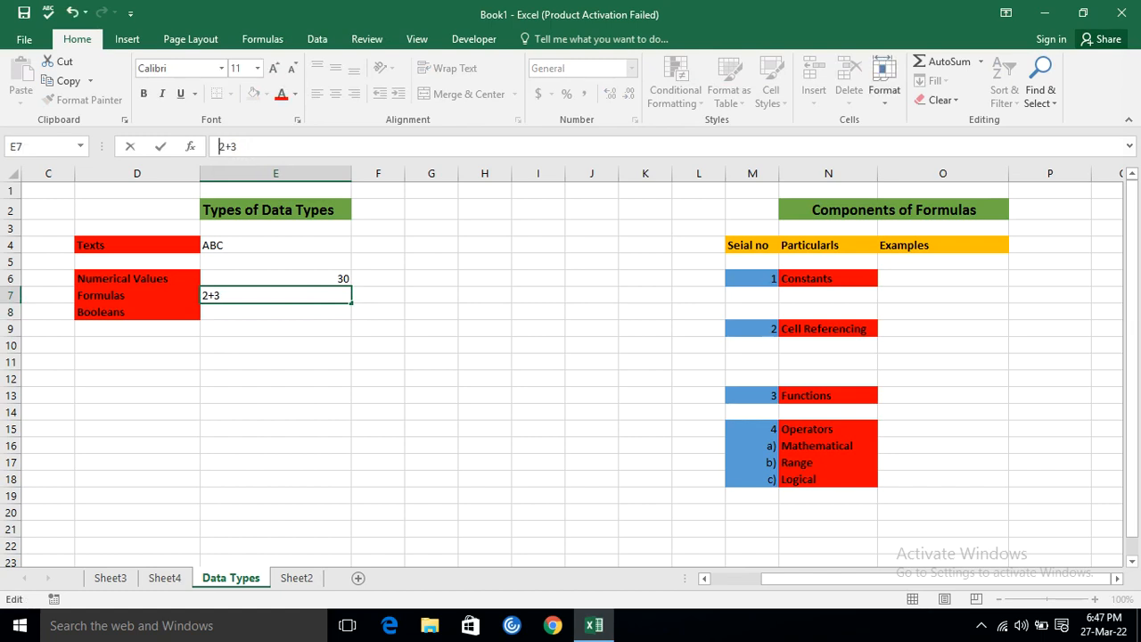
pyautogui.press('Return')
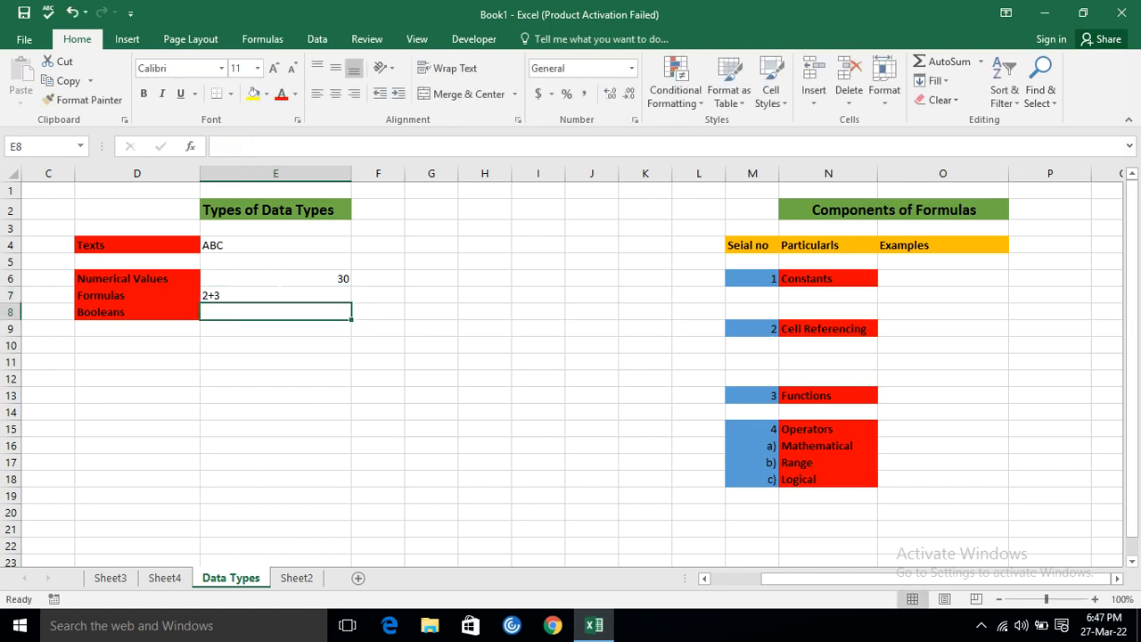
# Put the equals sign back in front of the entry in E7, making it the formula =2+3.
pyautogui.click(214, 295)
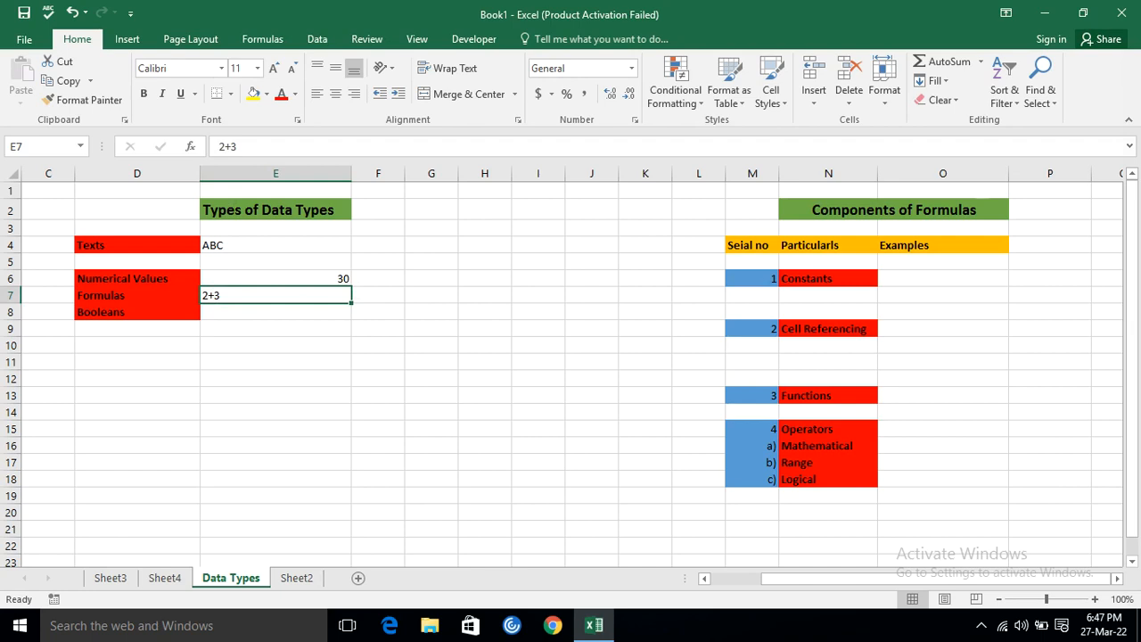
pyautogui.click(219, 146)
pyautogui.write('=')
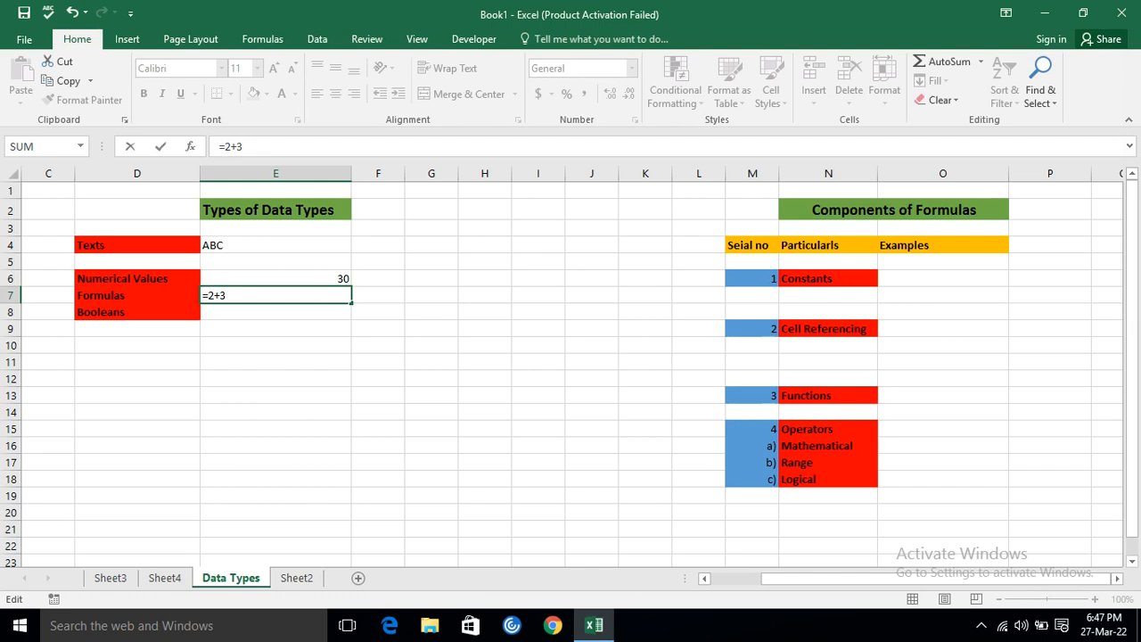
pyautogui.press('Return')
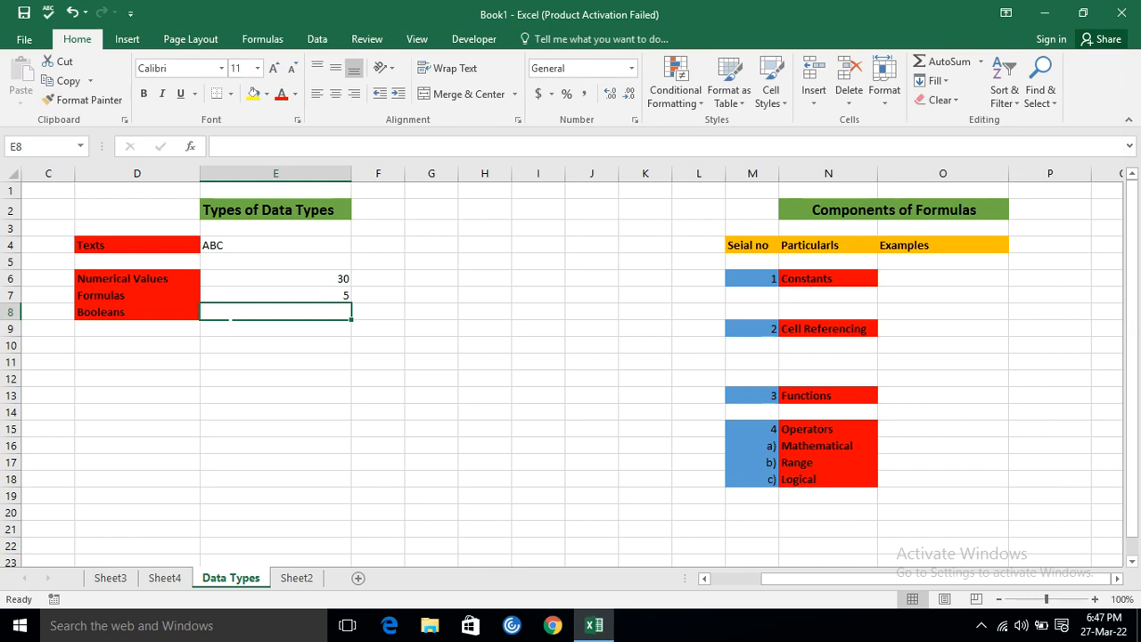
# Enter TRUE in E8 as the Booleans example.
pyautogui.doubleClick(232, 313)
pyautogui.write('T')
pyautogui.press('BackSpace')
pyautogui.write('TRUE')
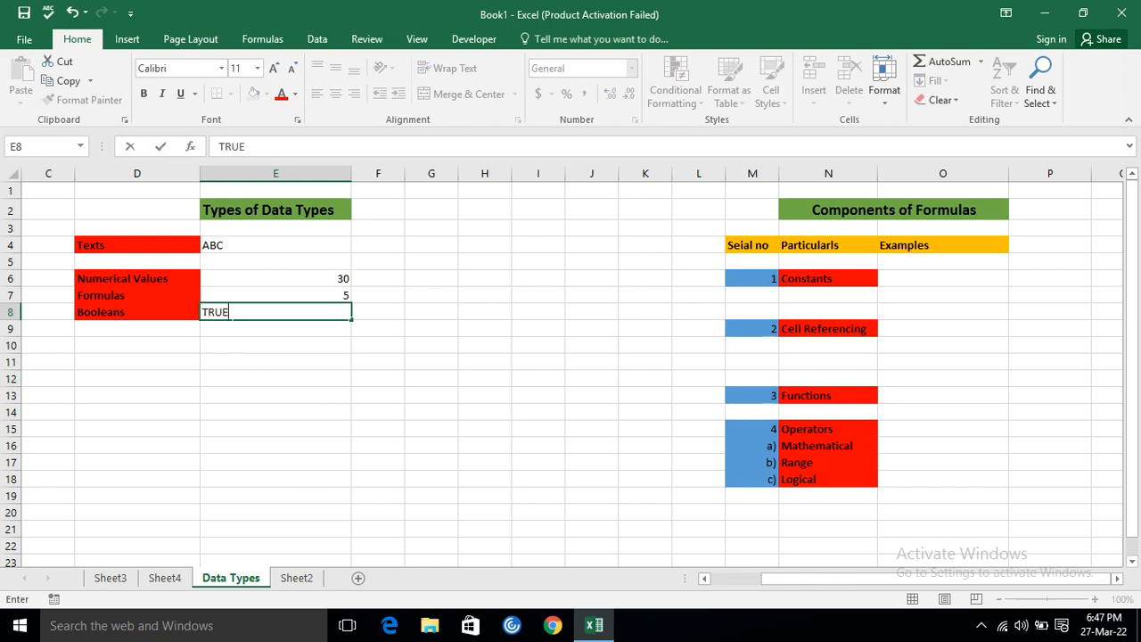
pyautogui.press('Return')
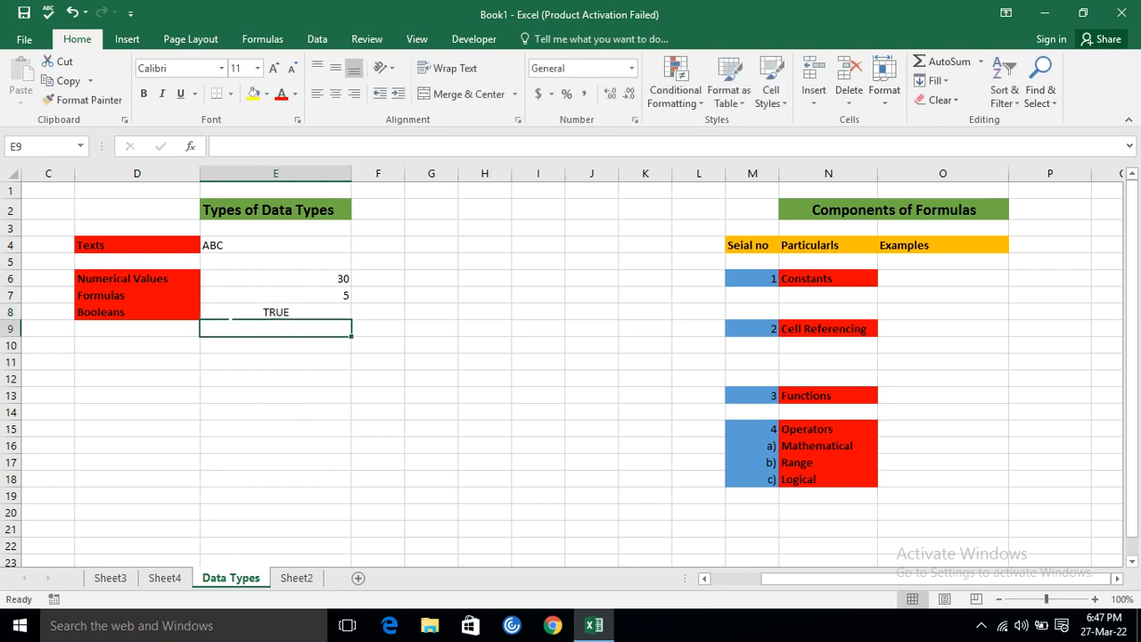
# Enter the formula =E8*1 in E9 to convert the Boolean above it into a number.
pyautogui.write('=')
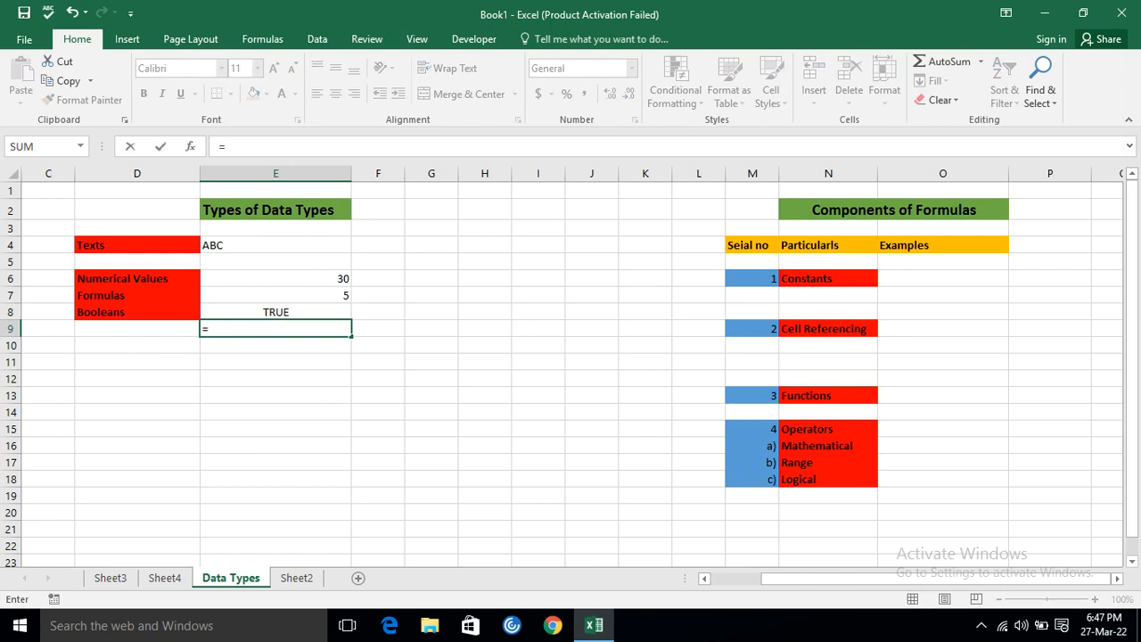
pyautogui.press('Up')
pyautogui.write('*1')
pyautogui.press('Return')
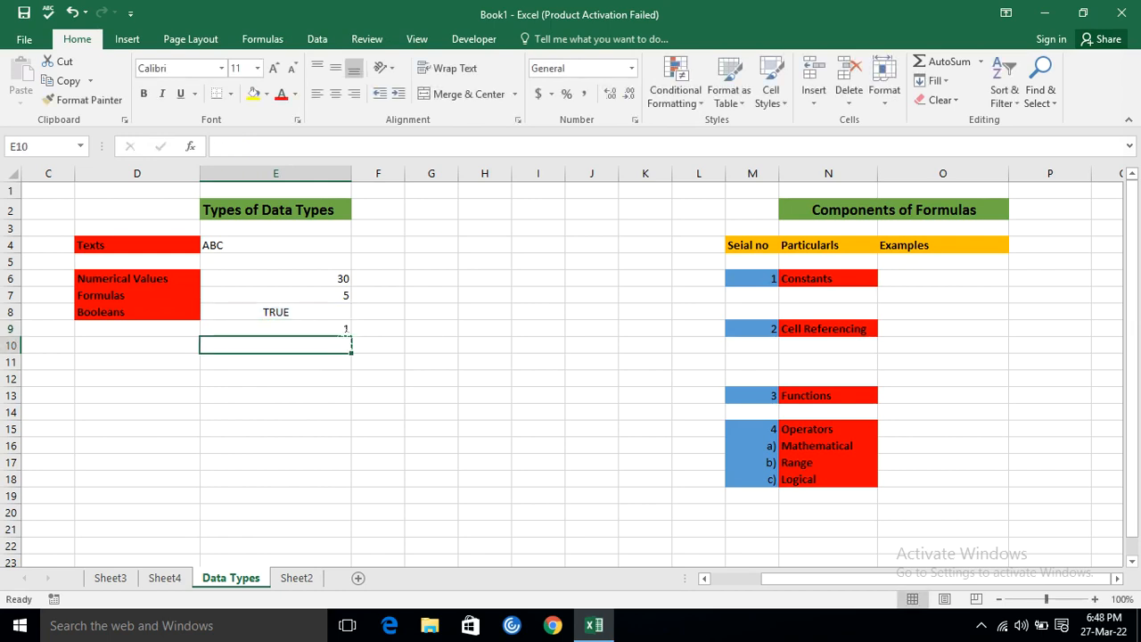
# Replace the Boolean example in E8 with FALSE.
pyautogui.click(287, 309)
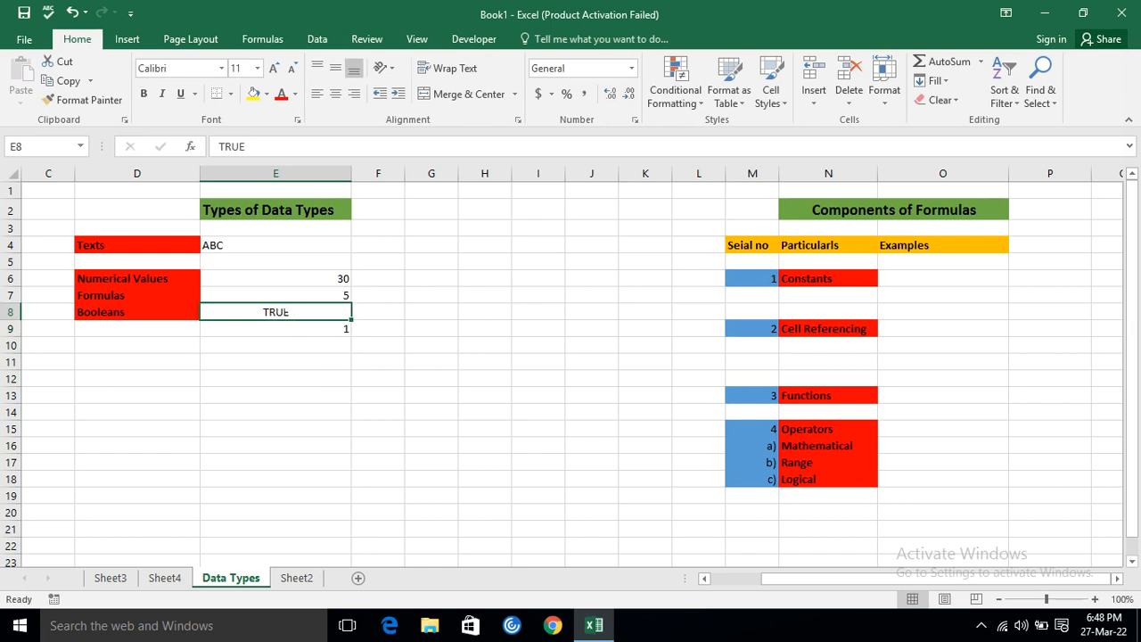
pyautogui.press('BackSpace')
pyautogui.write('FA')
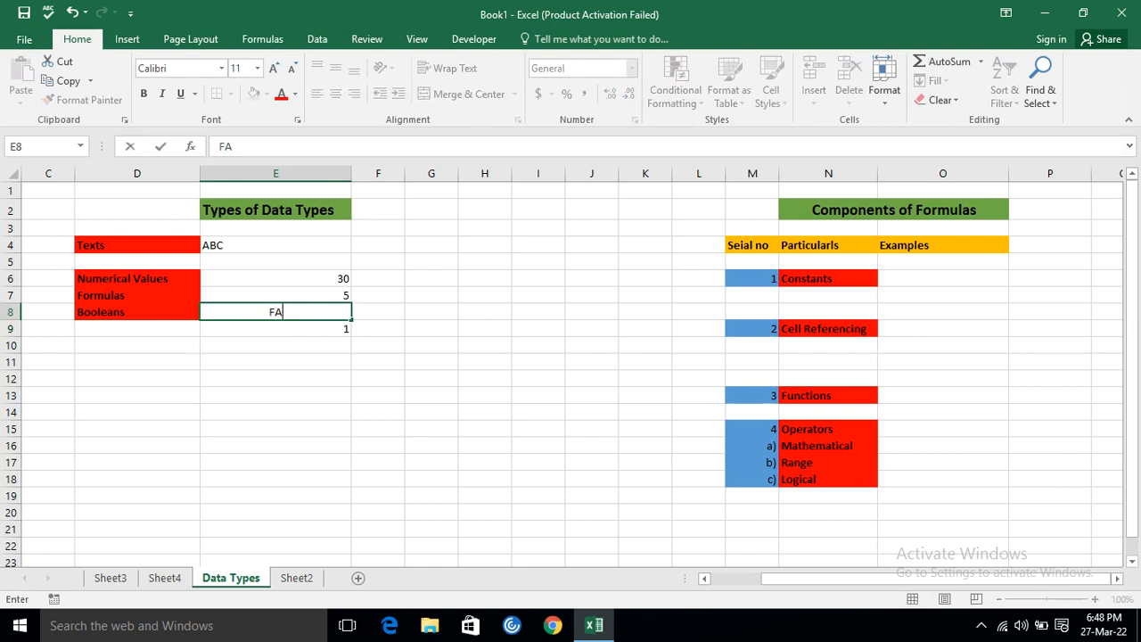
pyautogui.write('LSE')
pyautogui.press('Return')
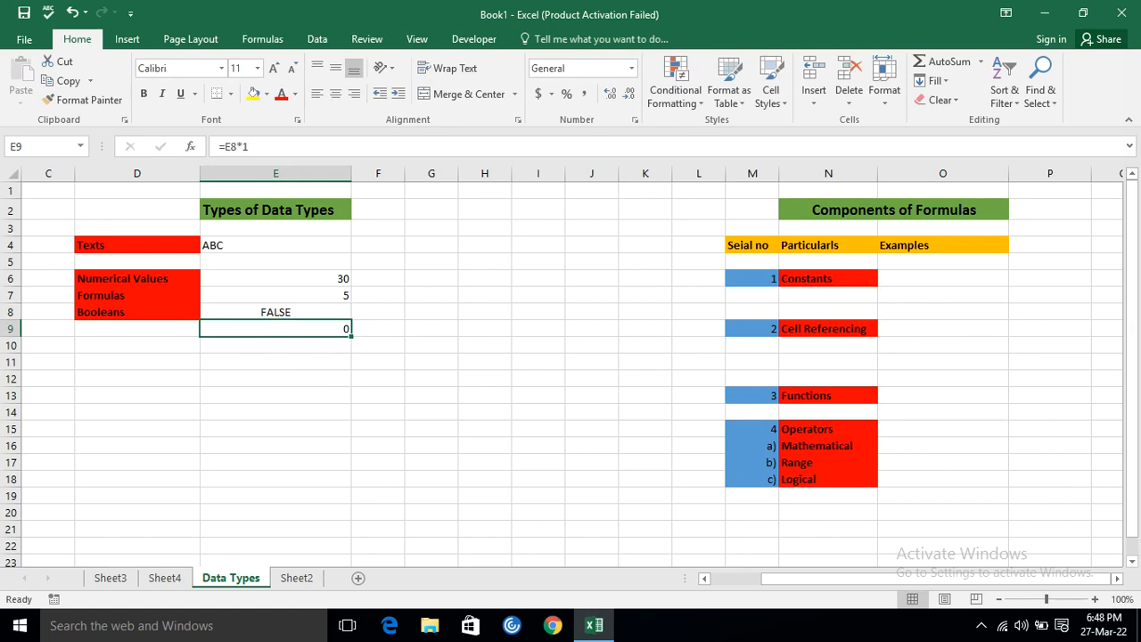
# Go through the listed components of formulas: constants, cell referencing, functions and operators.
pyautogui.click(907, 213)
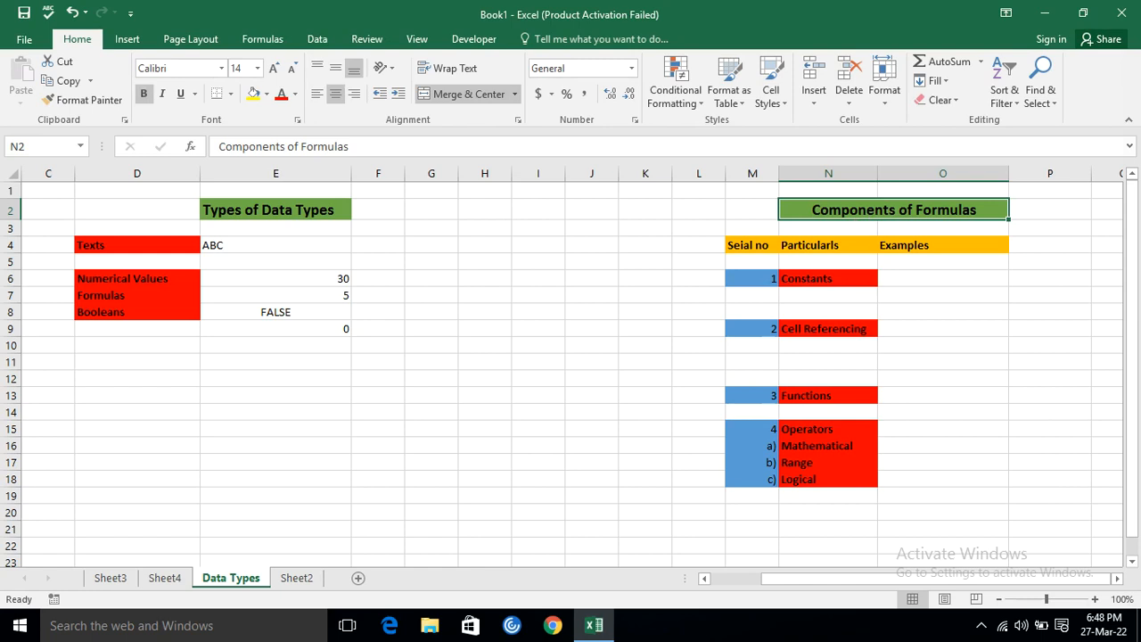
pyautogui.click(815, 281)
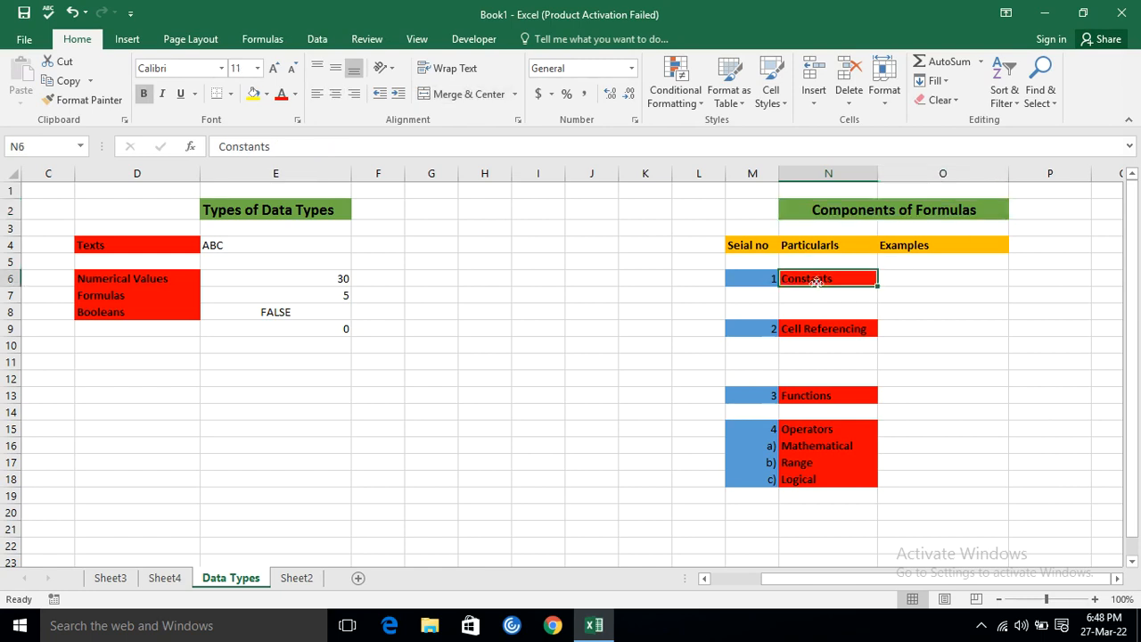
pyautogui.click(823, 328)
pyautogui.click(807, 408)
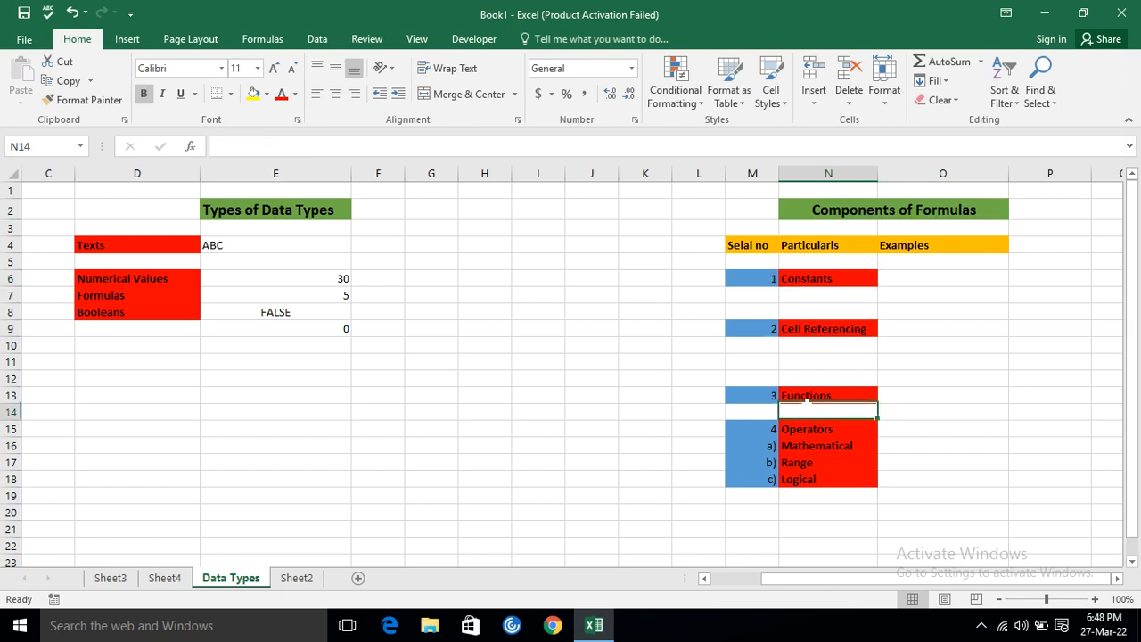
pyautogui.click(801, 441)
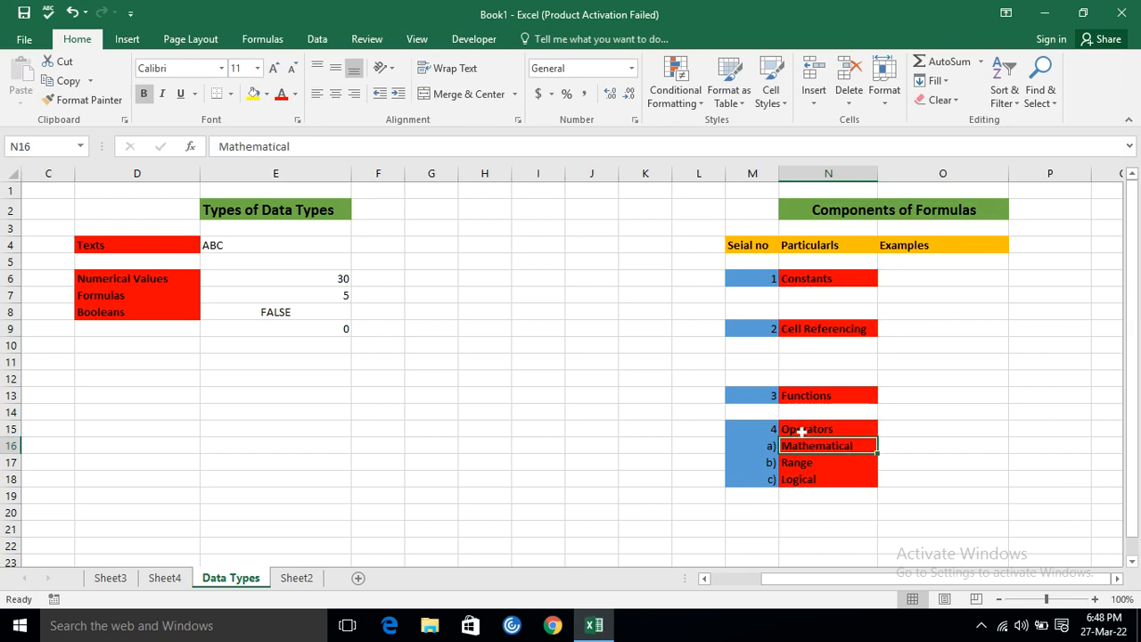
pyautogui.click(800, 428)
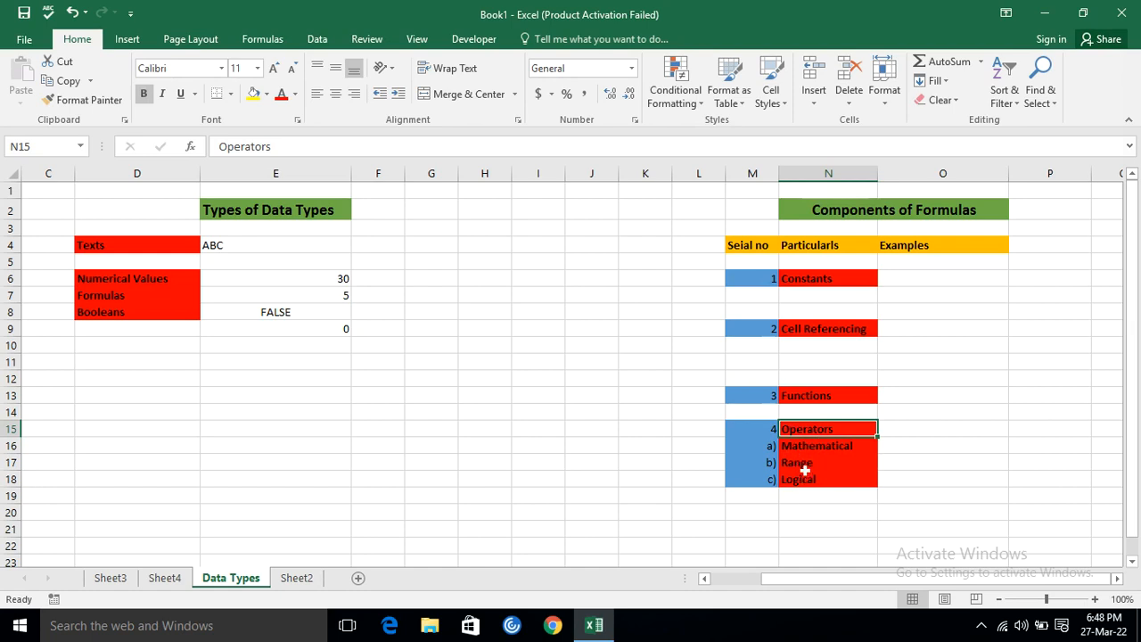
# Enter =30 in O6 as the numeric example for Constants.
pyautogui.click(811, 280)
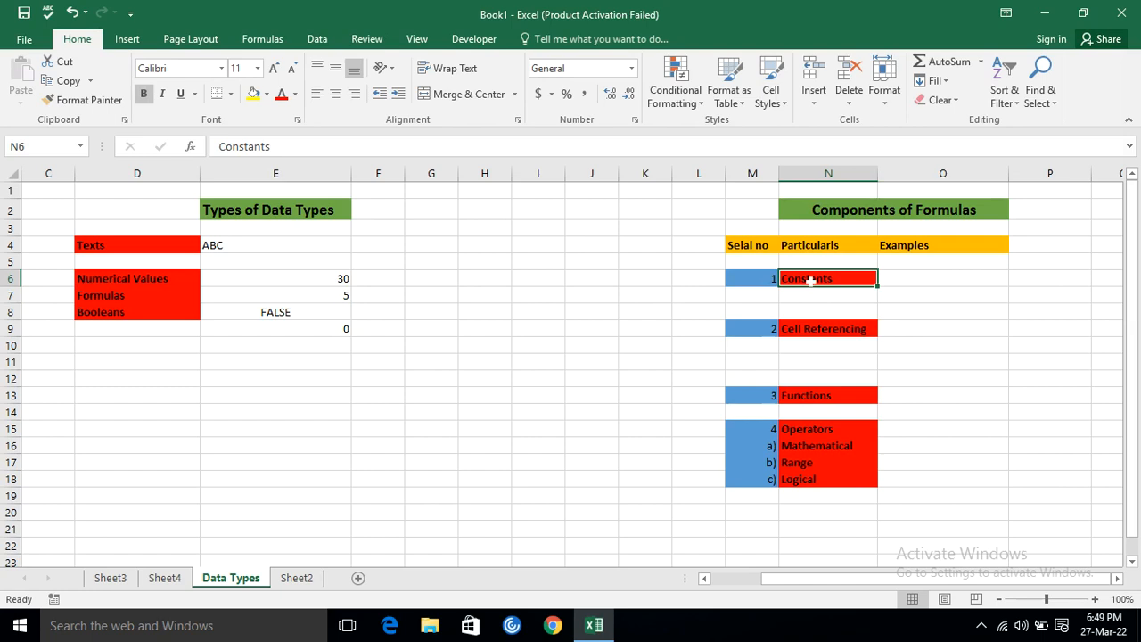
pyautogui.press('Right')
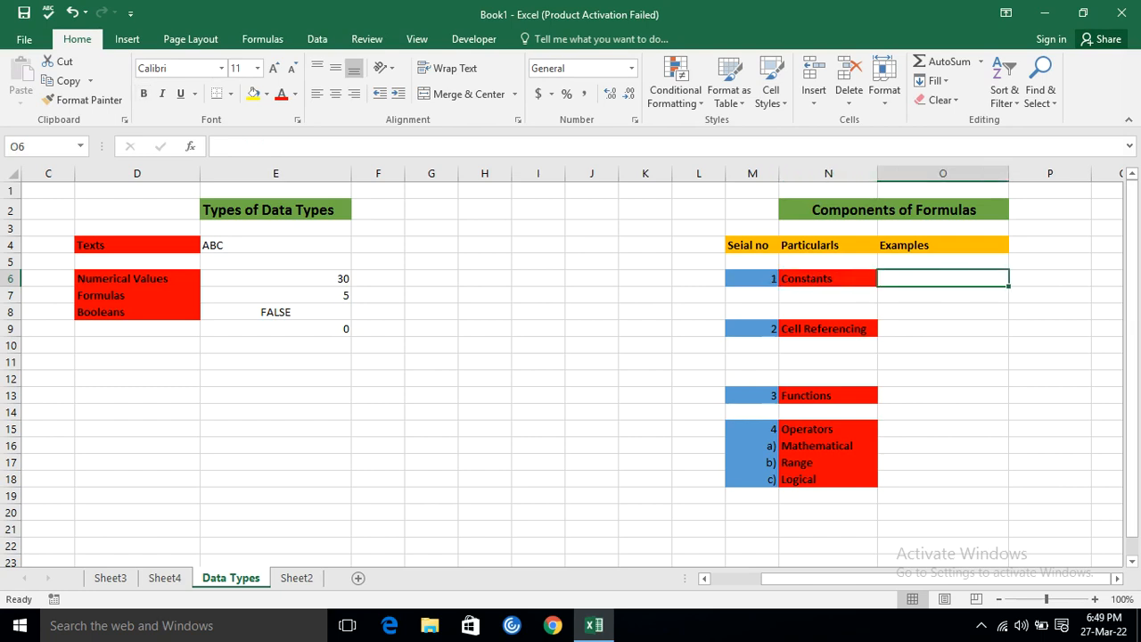
pyautogui.write('=30')
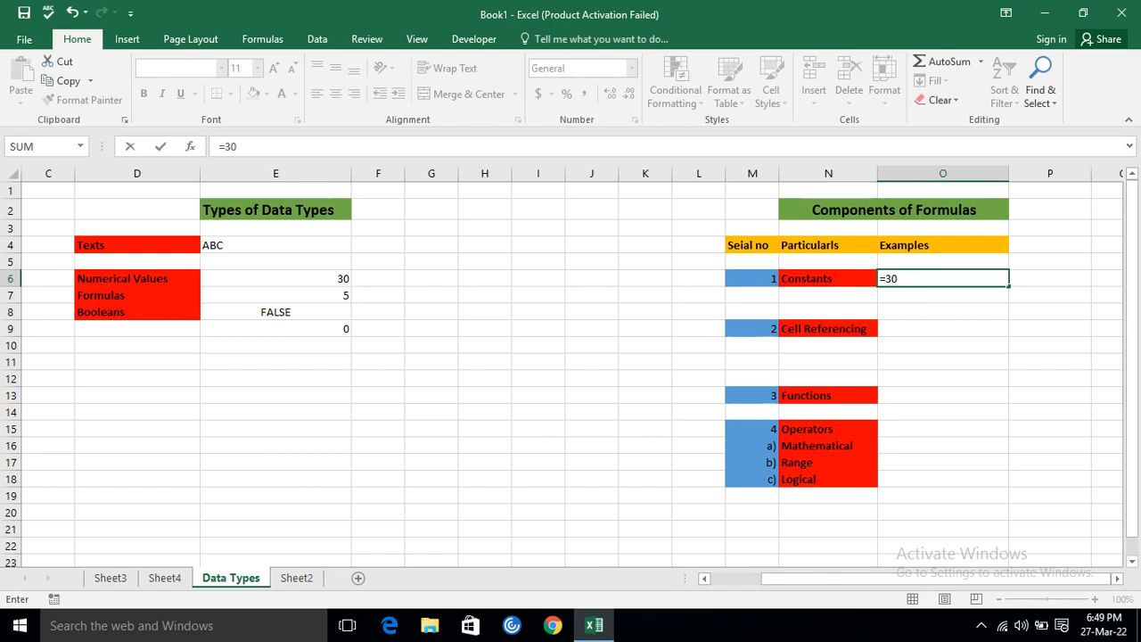
pyautogui.press('Return')
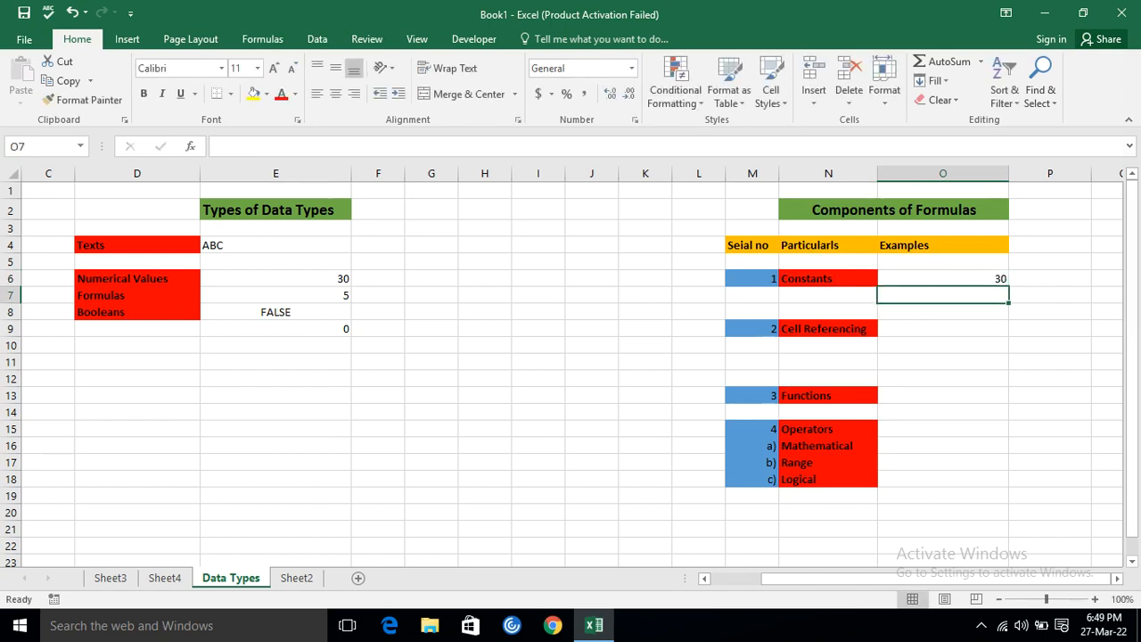
# Replace the Constants example in O6 with the plain number 30, without an equals sign.
pyautogui.press('Up')
pyautogui.press('BackSpace')
pyautogui.write('30')
pyautogui.press('Return')
# Put an equals sign in front of the number in O6, making it the formula =30.
pyautogui.click(943, 278)
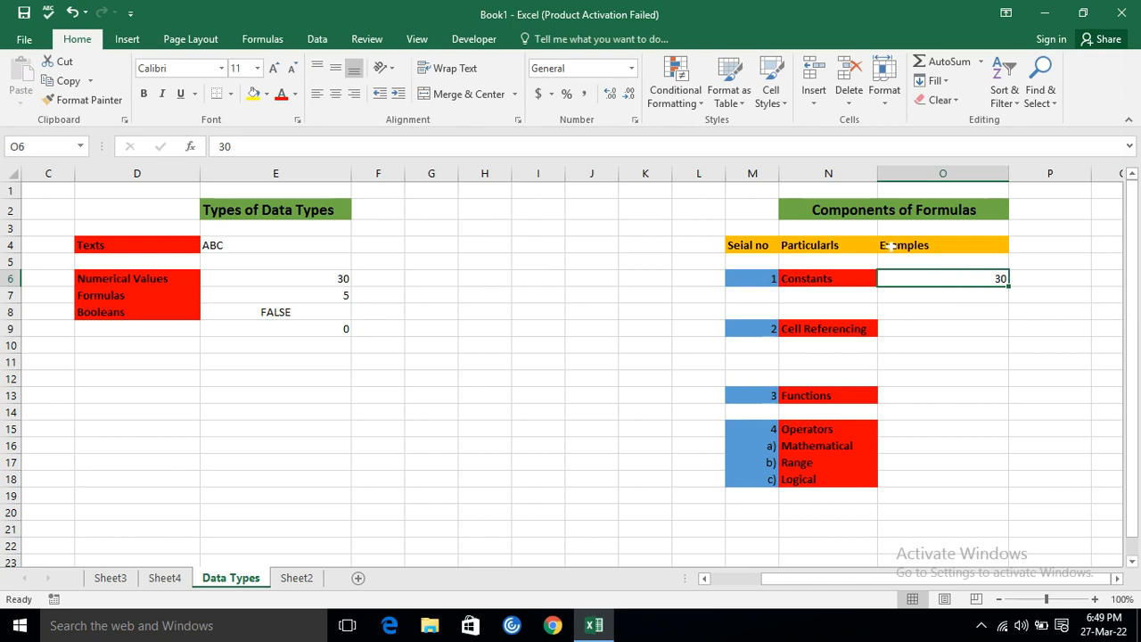
pyautogui.click(220, 146)
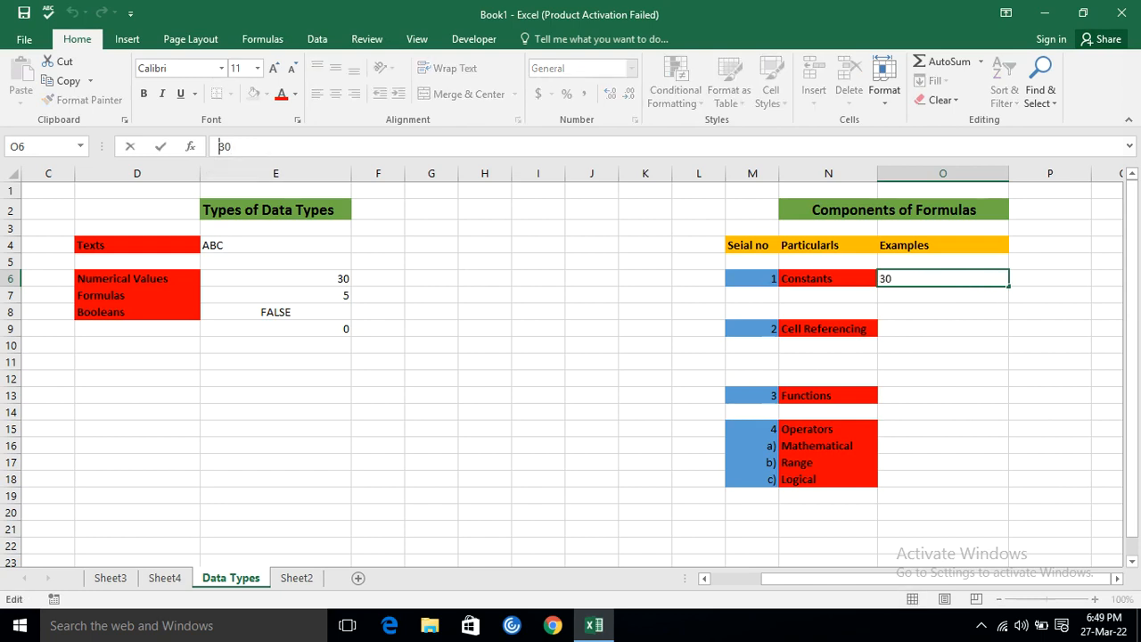
pyautogui.write('=')
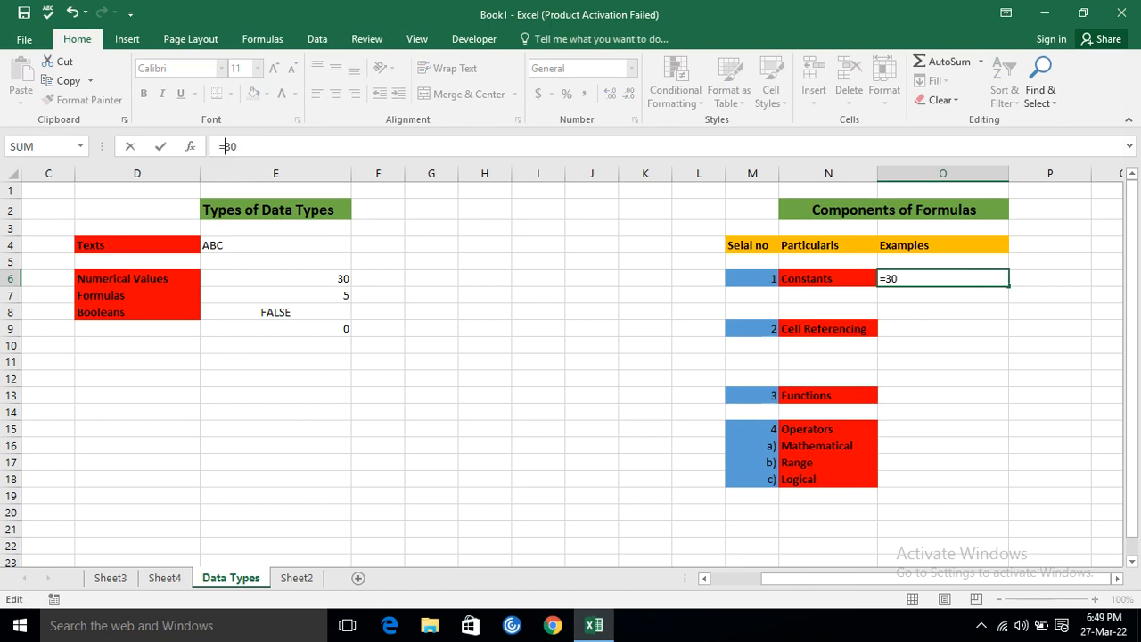
pyautogui.press('Return')
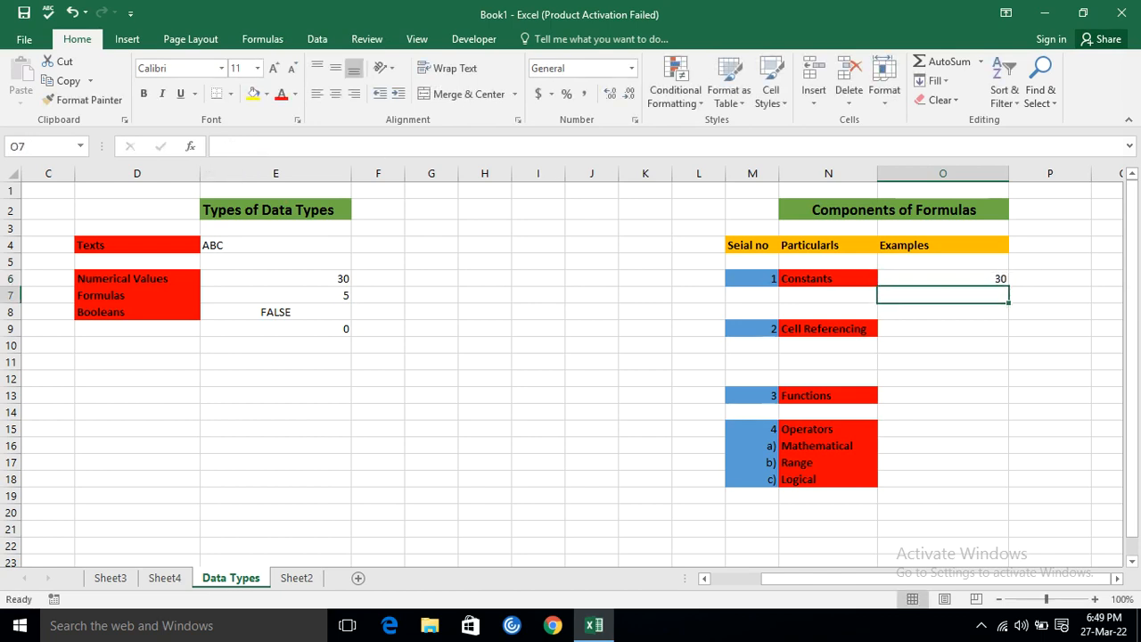
# Enter the formula ="ABC" in O7 as the text example for Constants.
pyautogui.press('Up')
pyautogui.press('Down')
pyautogui.write('=')
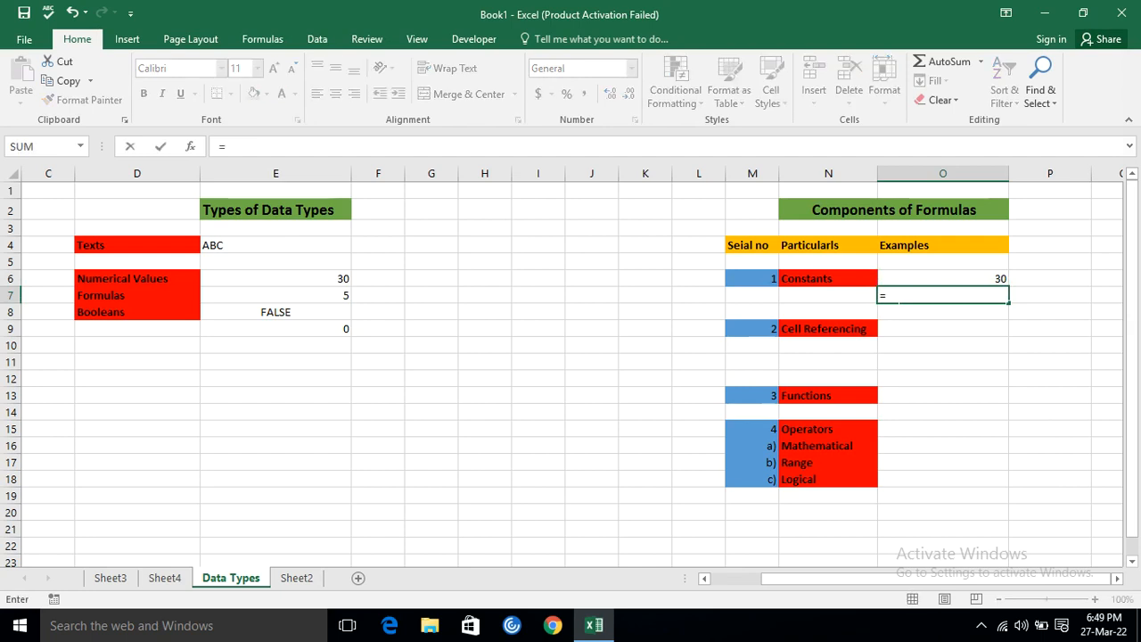
pyautogui.write('"ABC')
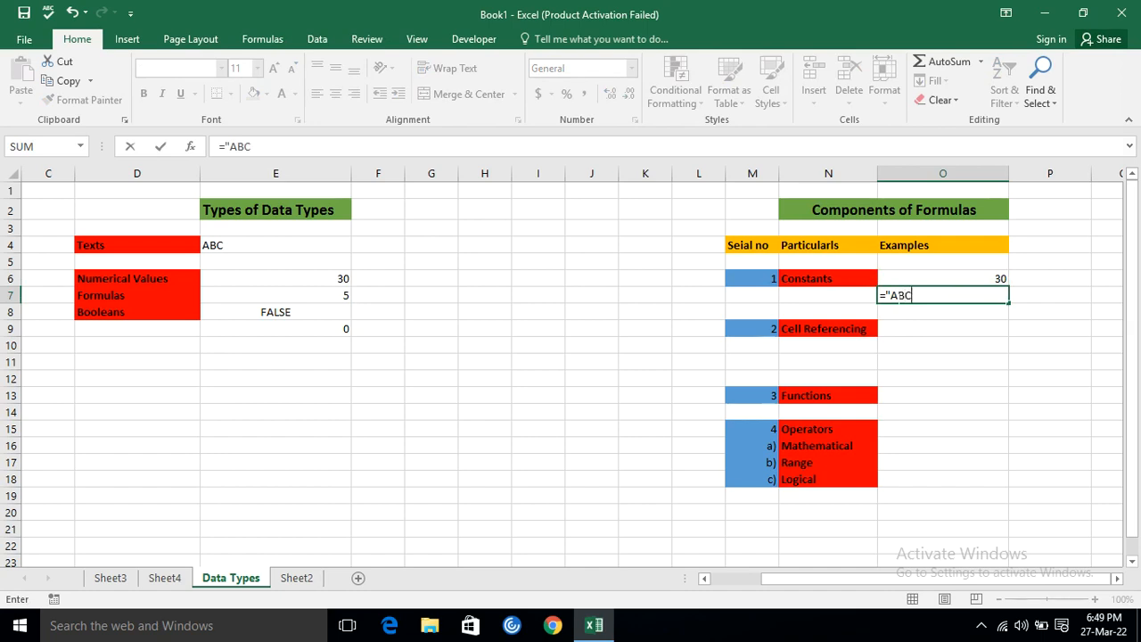
pyautogui.write('"')
pyautogui.press('Return')
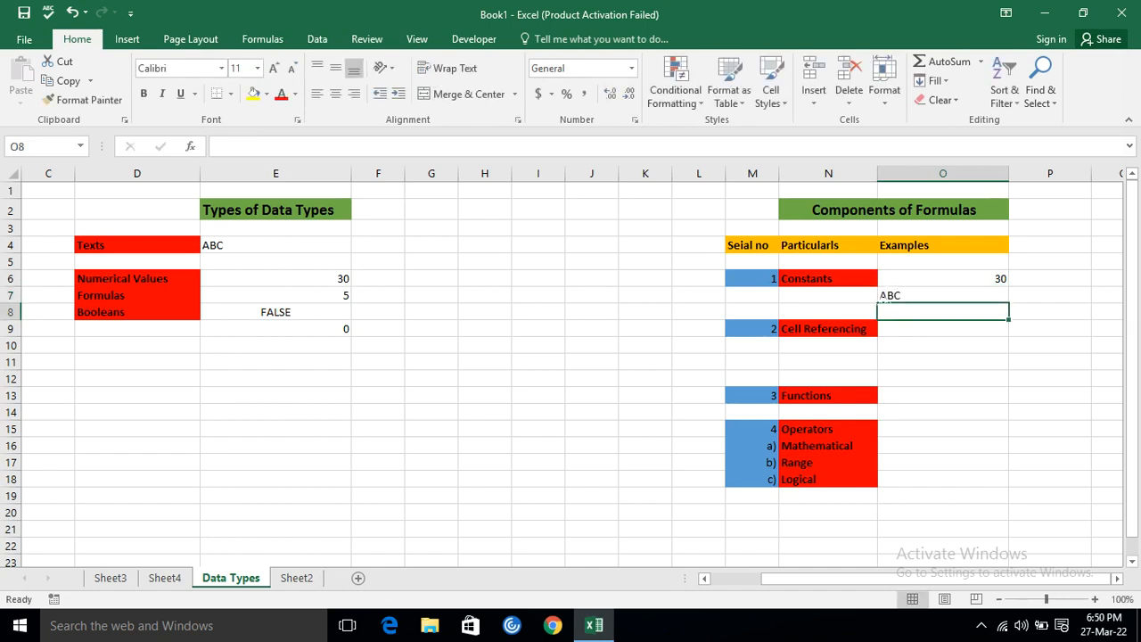
# Remove both quotation marks from the text constant in O7, leaving =ABC.
pyautogui.click(943, 295)
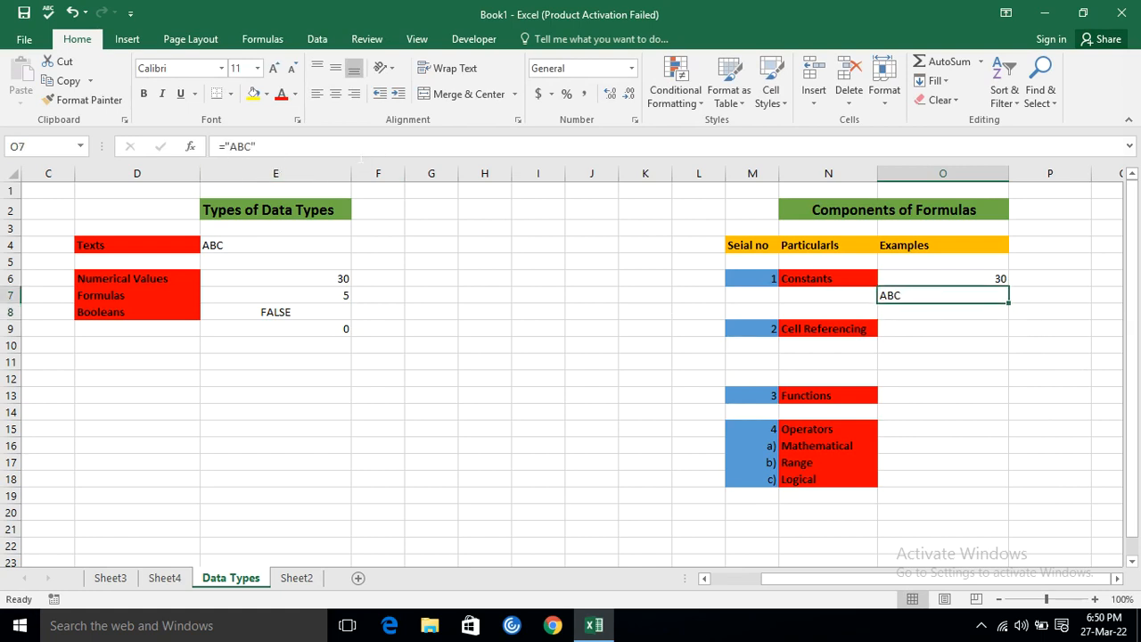
pyautogui.click(268, 147)
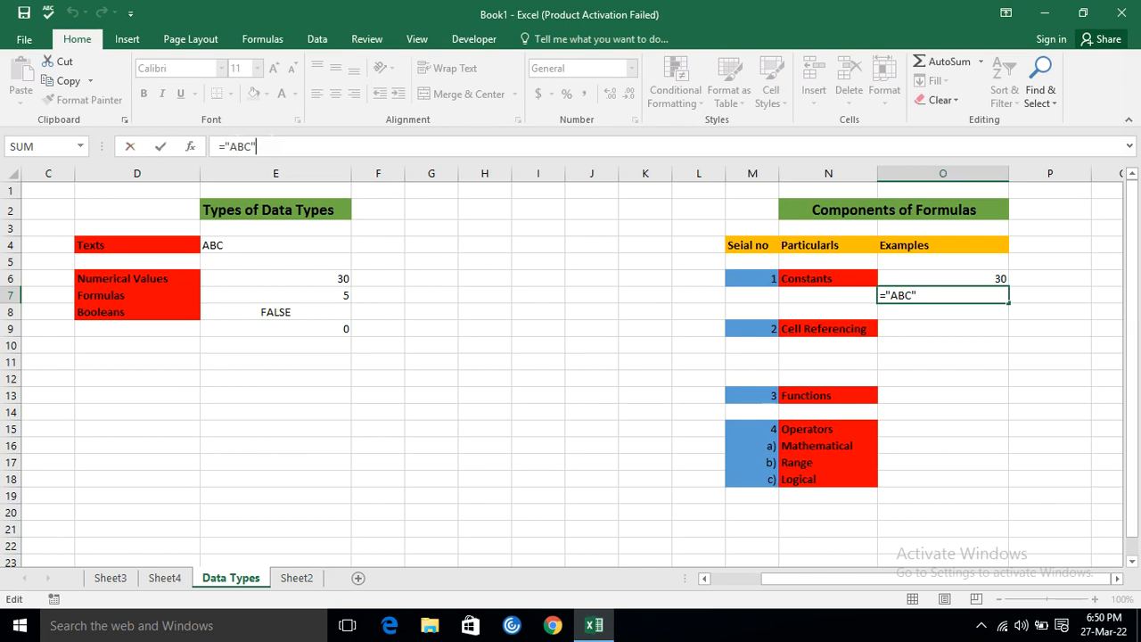
pyautogui.press('BackSpace')
pyautogui.click(229, 145)
pyautogui.press('BackSpace')
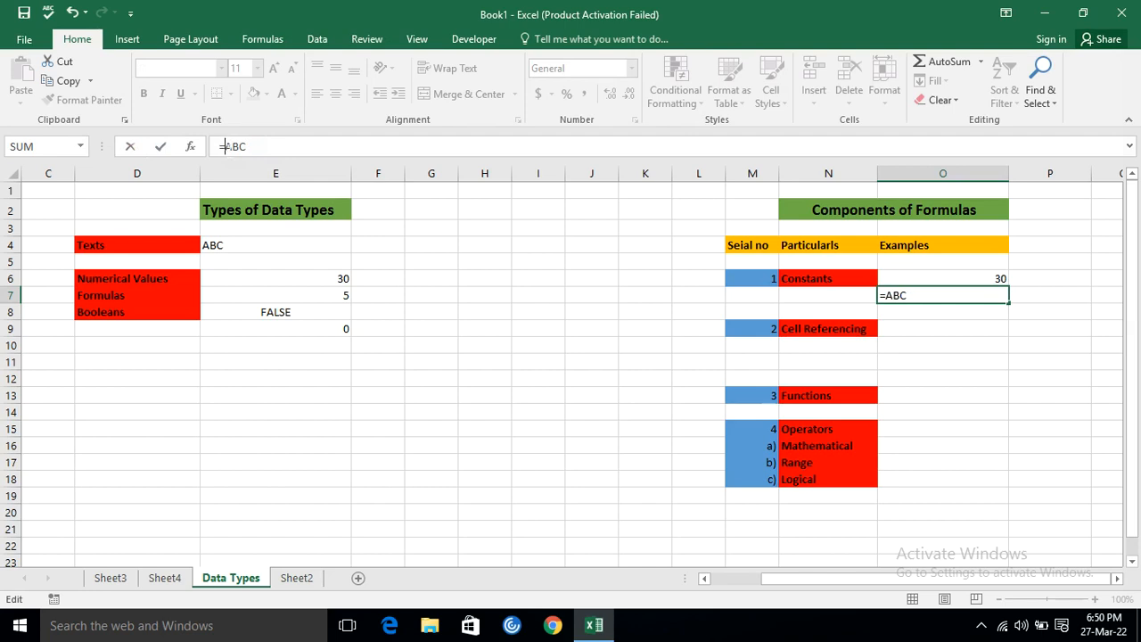
pyautogui.press('Return')
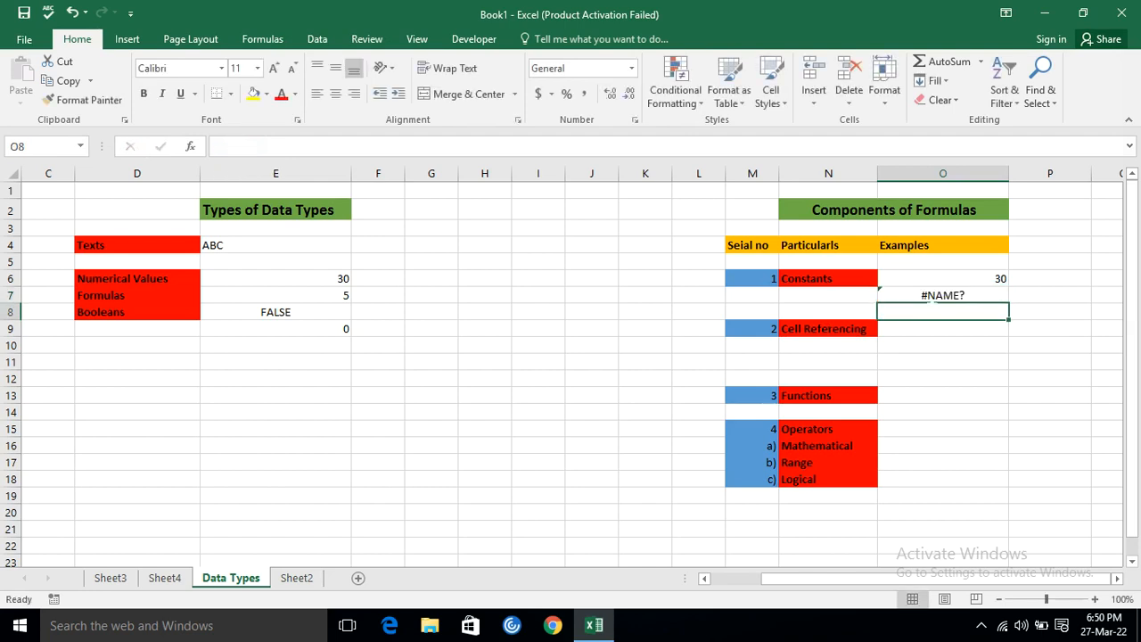
# Put the quotation marks back around the text in O7 to make it ="ABC", and check both Constants examples.
pyautogui.click(924, 295)
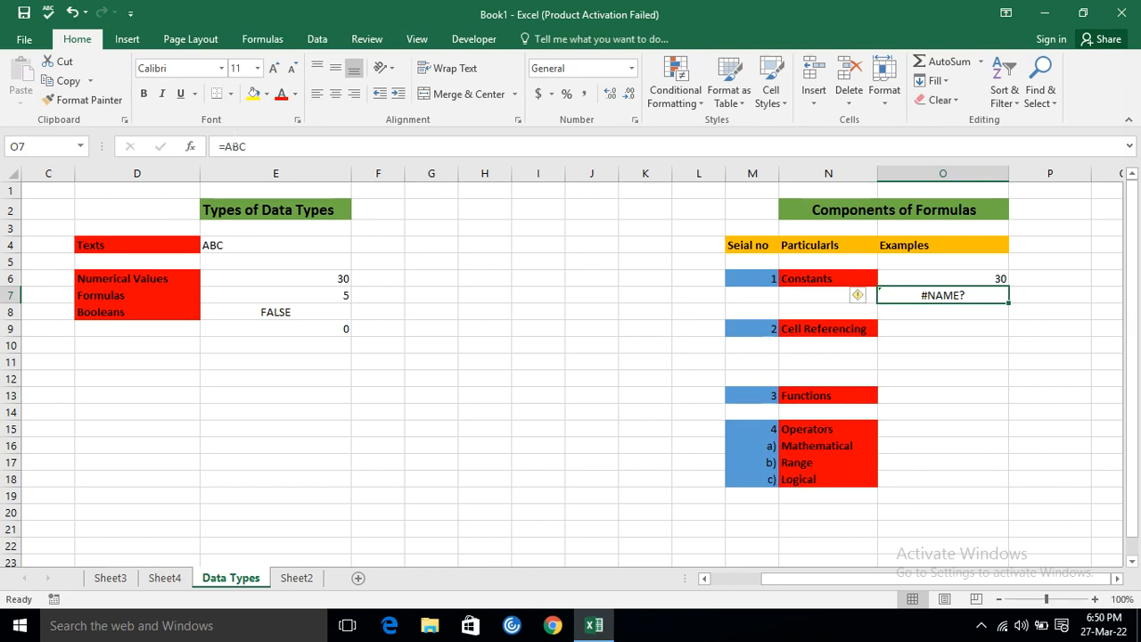
pyautogui.click(224, 146)
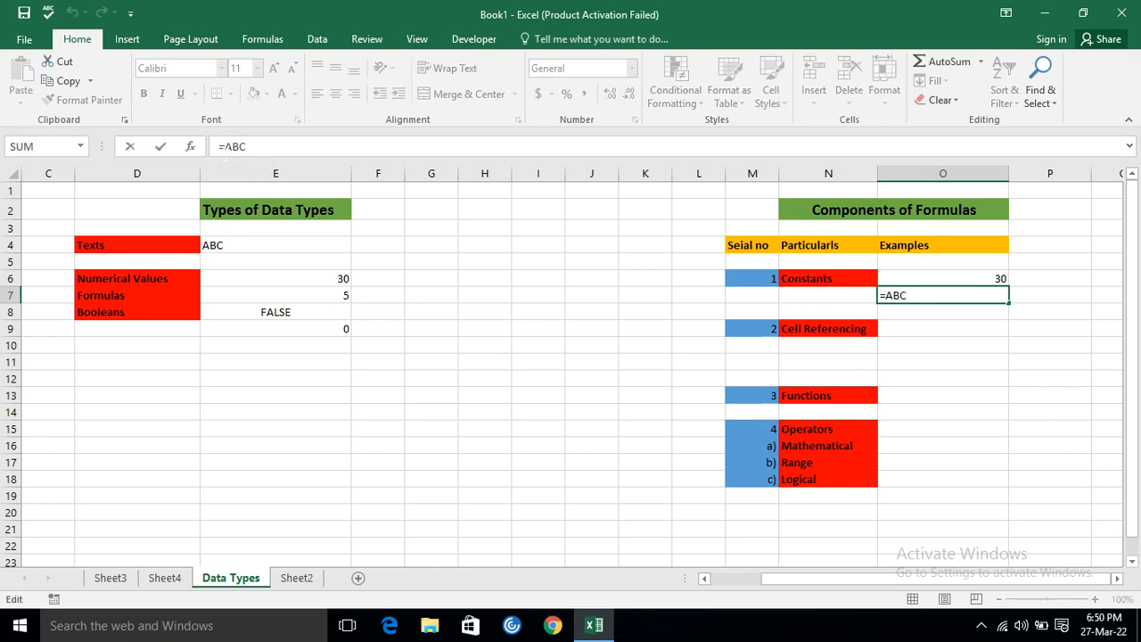
pyautogui.write('"ABC')
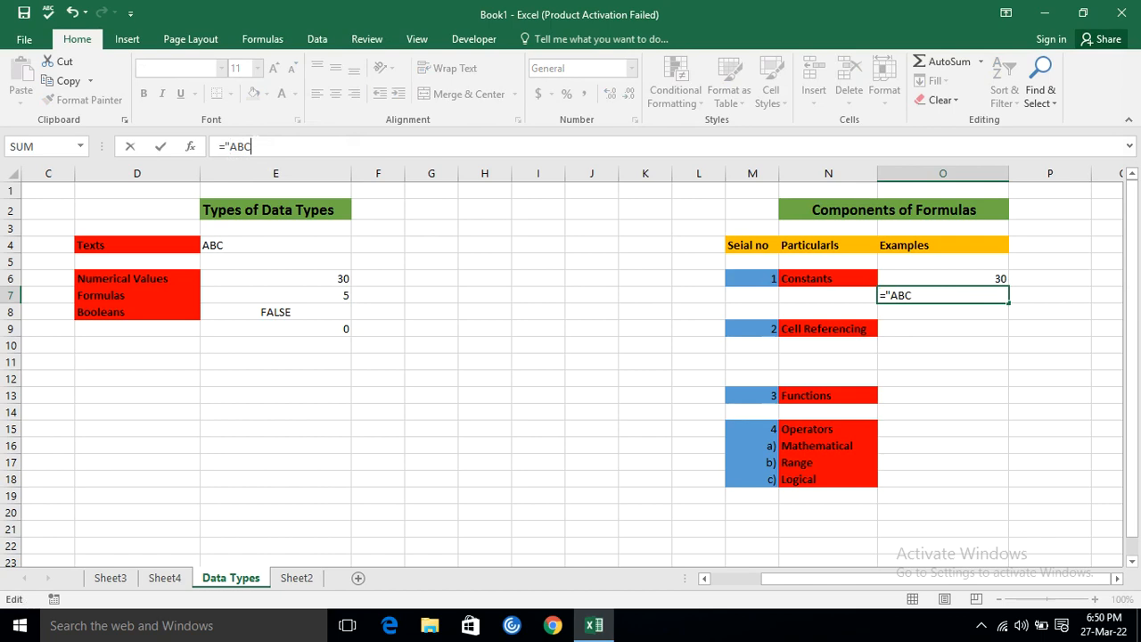
pyautogui.write('"')
pyautogui.press('Return')
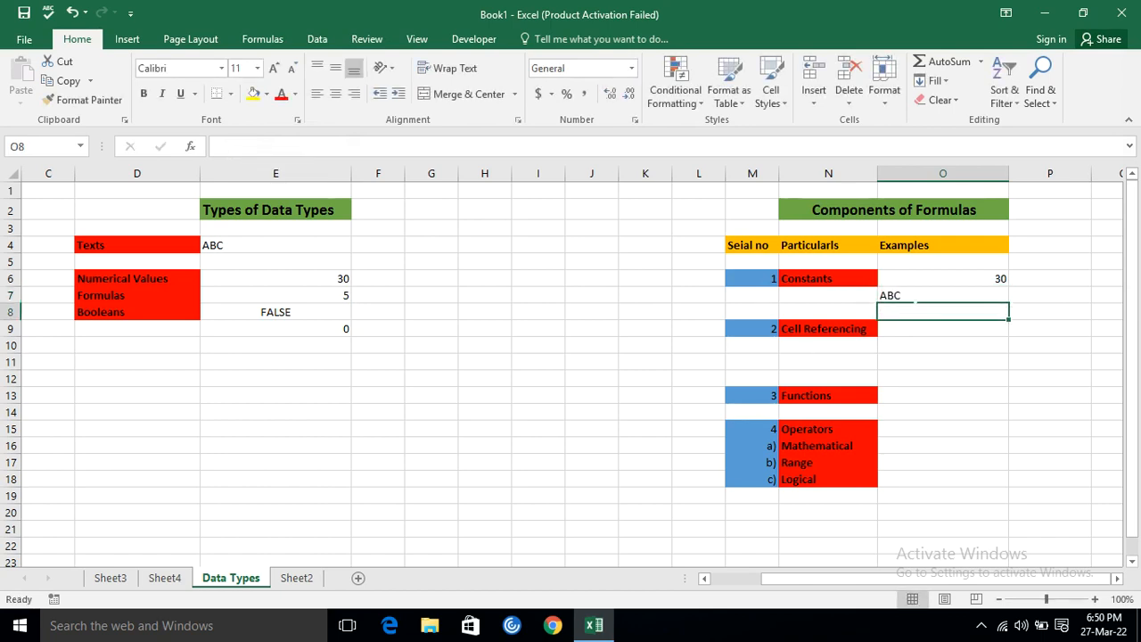
pyautogui.press('Up')
pyautogui.press('Up')
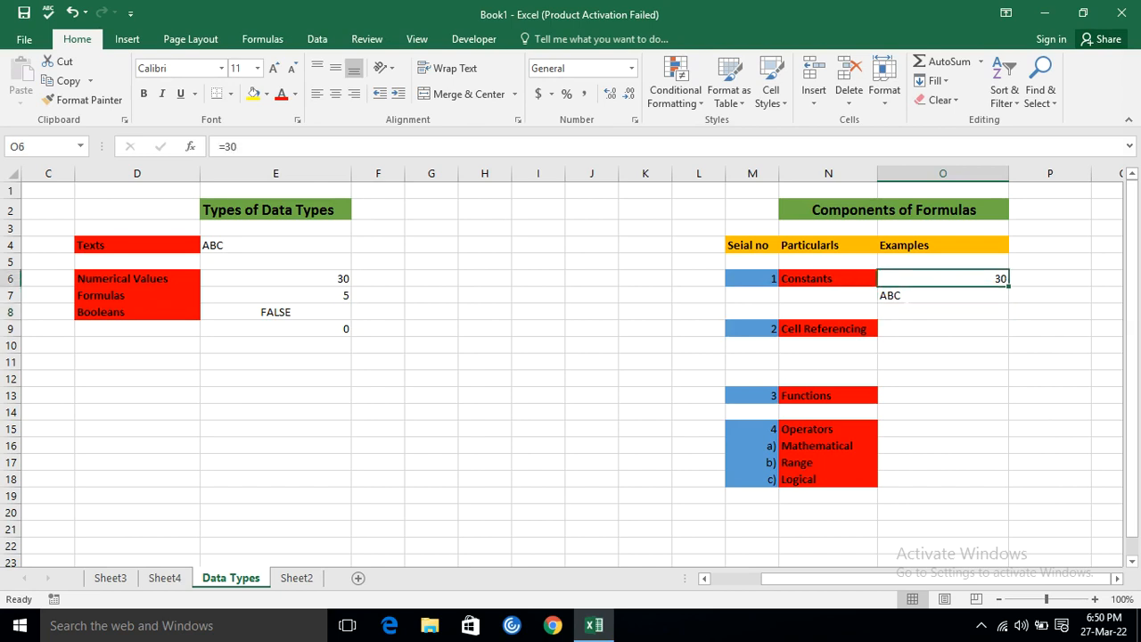
pyautogui.click(907, 298)
# Enter 10 in O10 and 5 in O11 as source values for the Cell Referencing example.
pyautogui.click(813, 341)
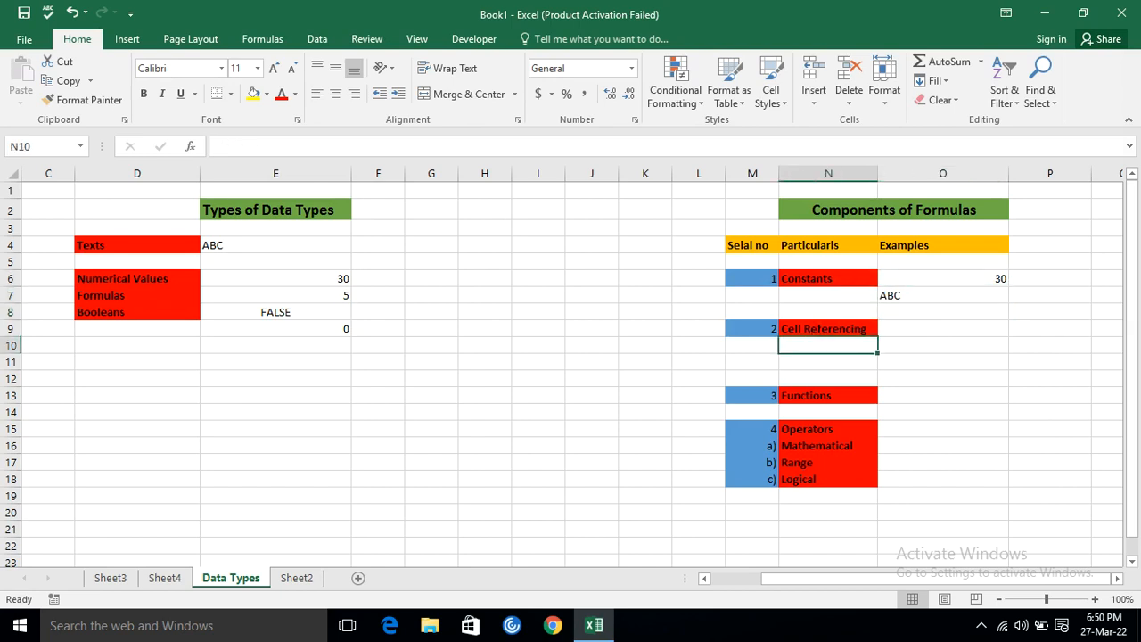
pyautogui.click(805, 328)
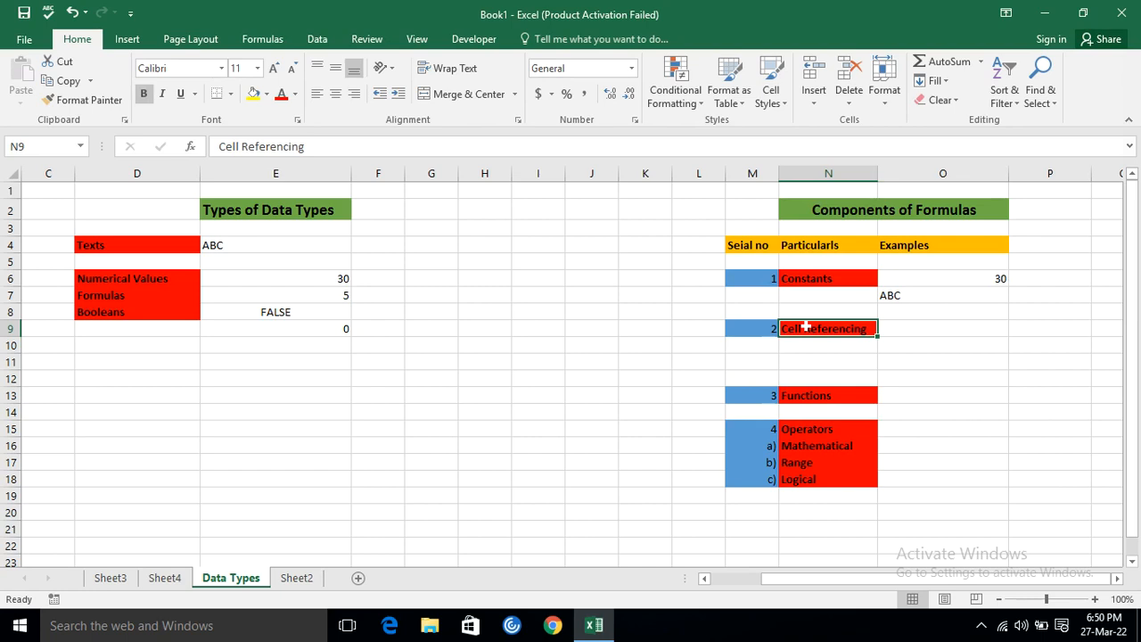
pyautogui.click(954, 356)
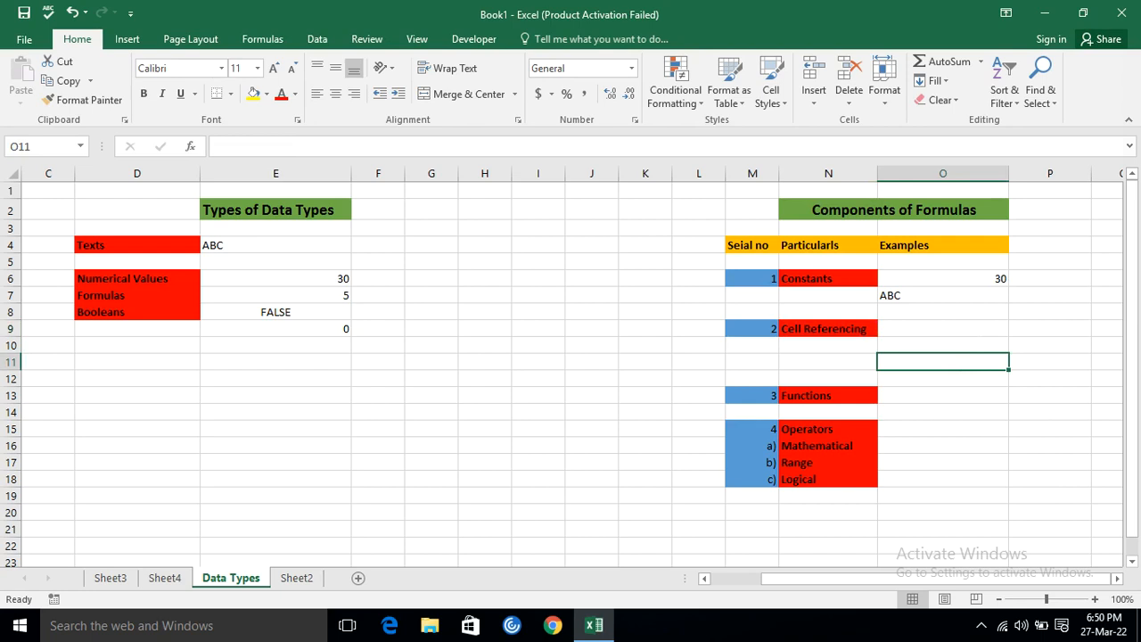
pyautogui.click(950, 346)
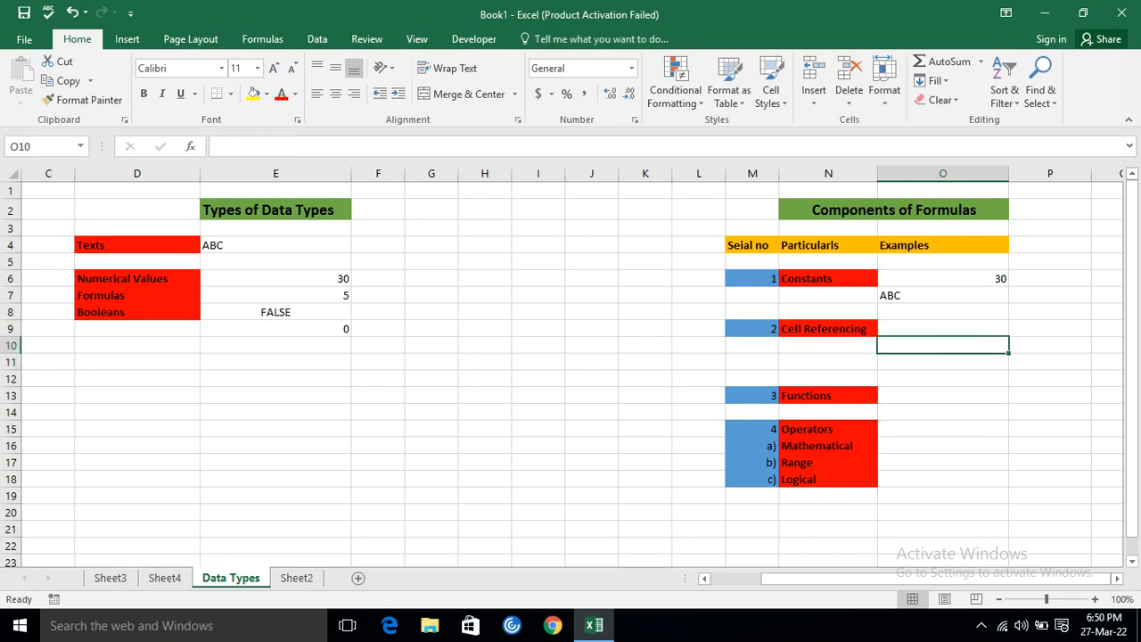
pyautogui.write('10')
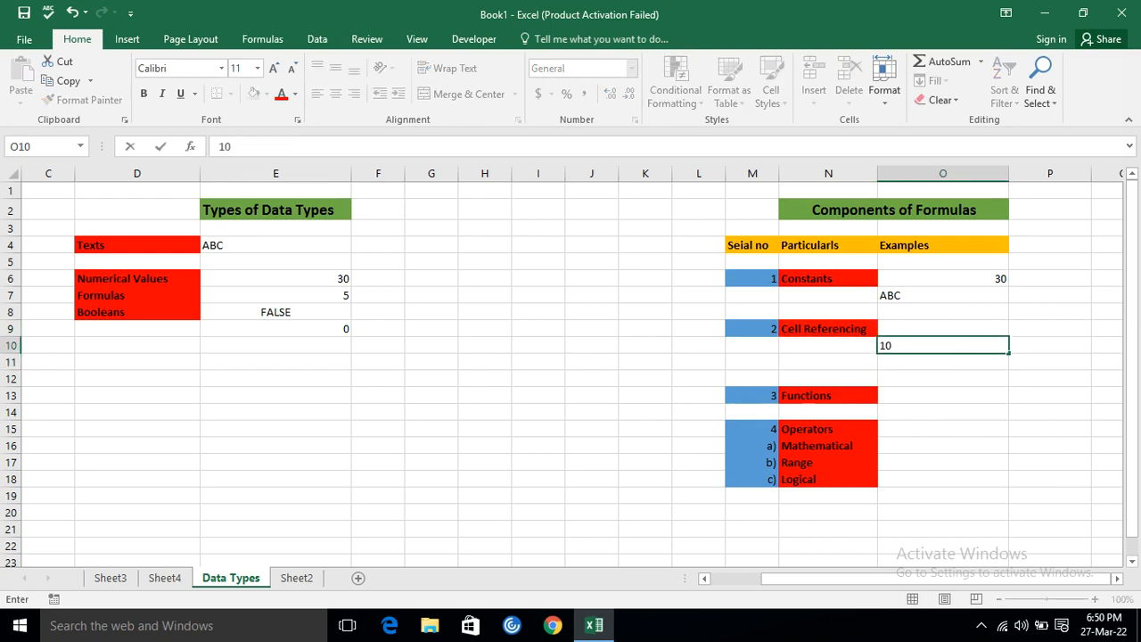
pyautogui.press('Return')
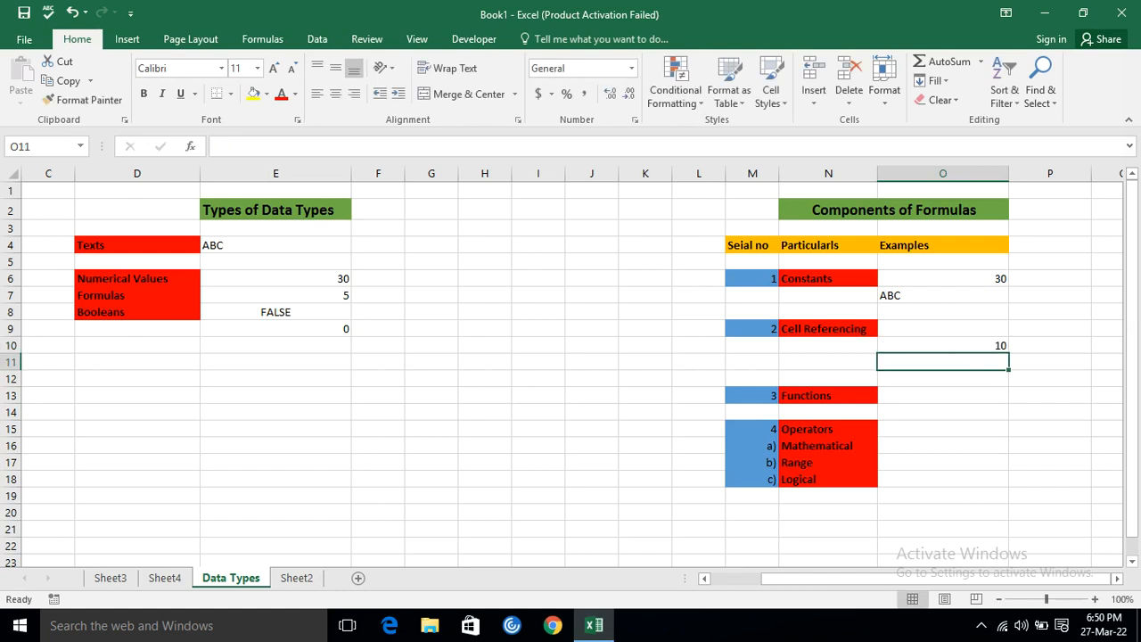
pyautogui.write('5')
pyautogui.press('Return')
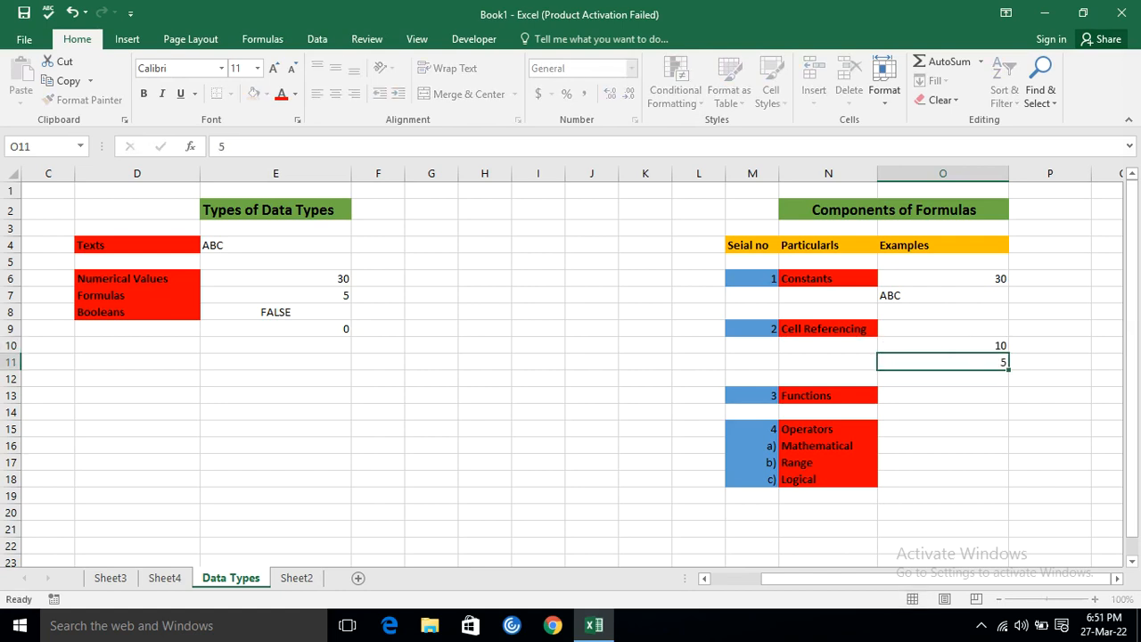
# Enter the formula =O10*O11 in O9 as the Cell Referencing example, and check it against its two source cells.
pyautogui.click(933, 327)
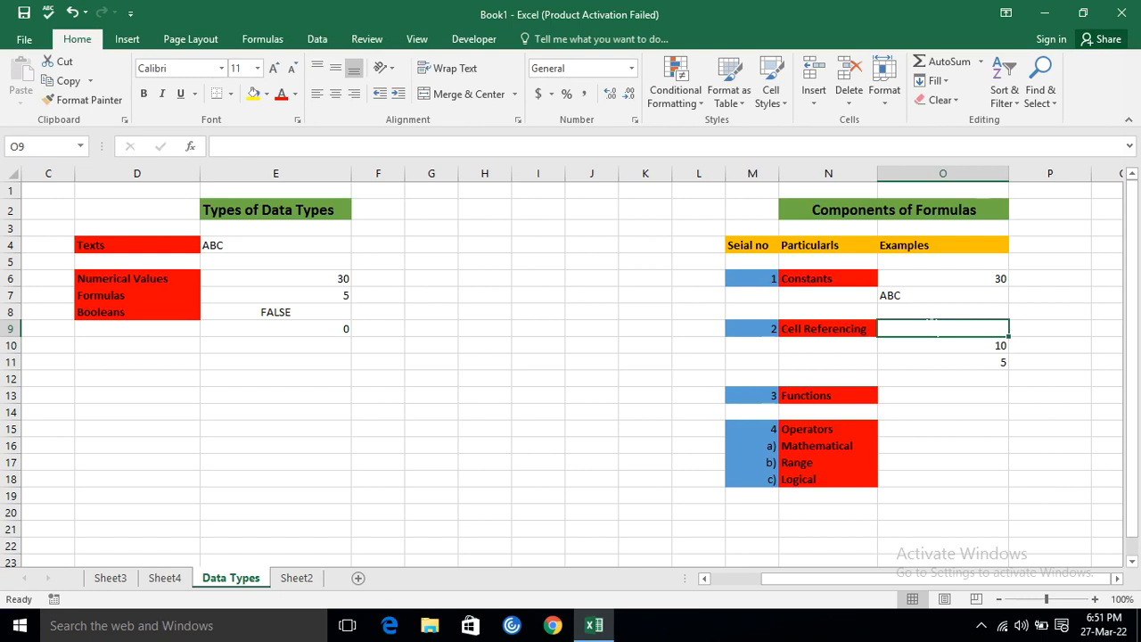
pyautogui.write('=')
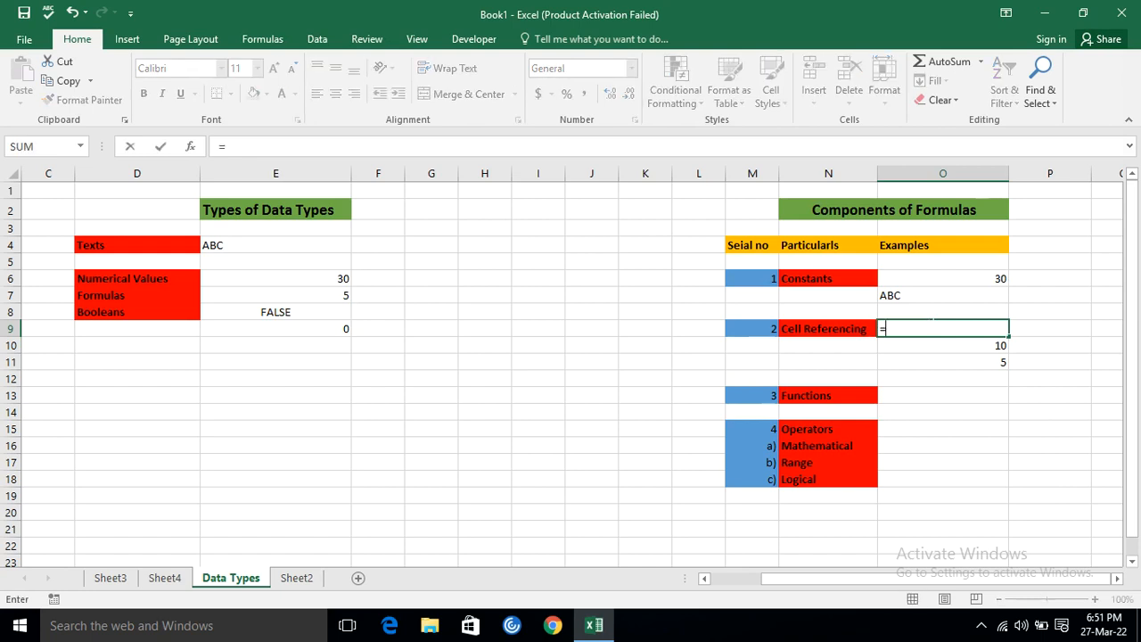
pyautogui.click(967, 344)
pyautogui.write('*')
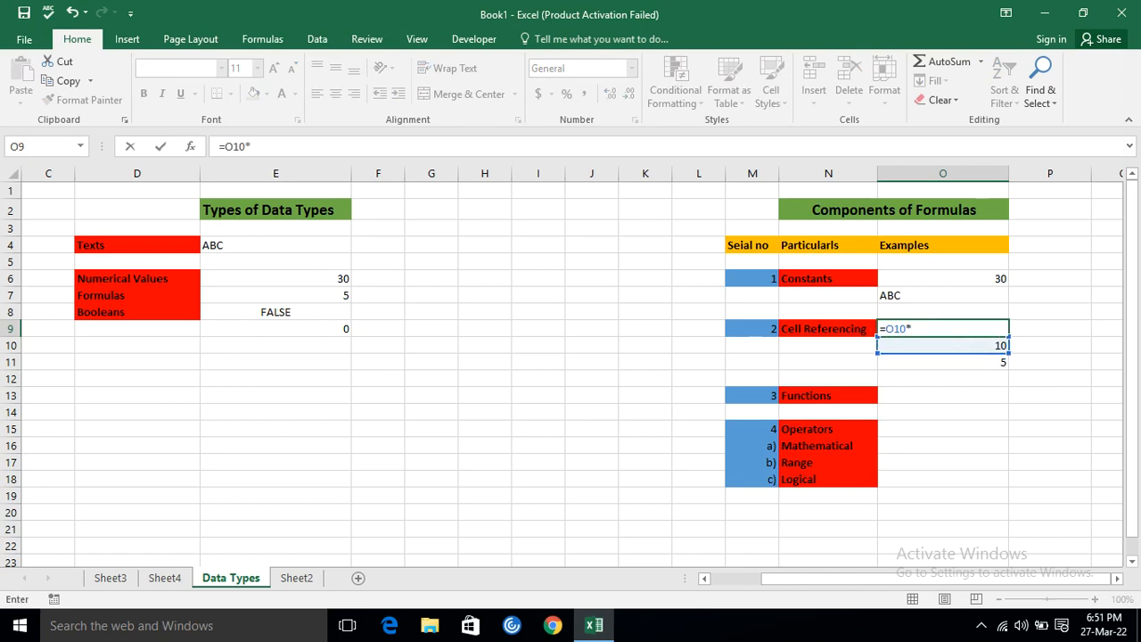
pyautogui.click(954, 362)
pyautogui.press('Return')
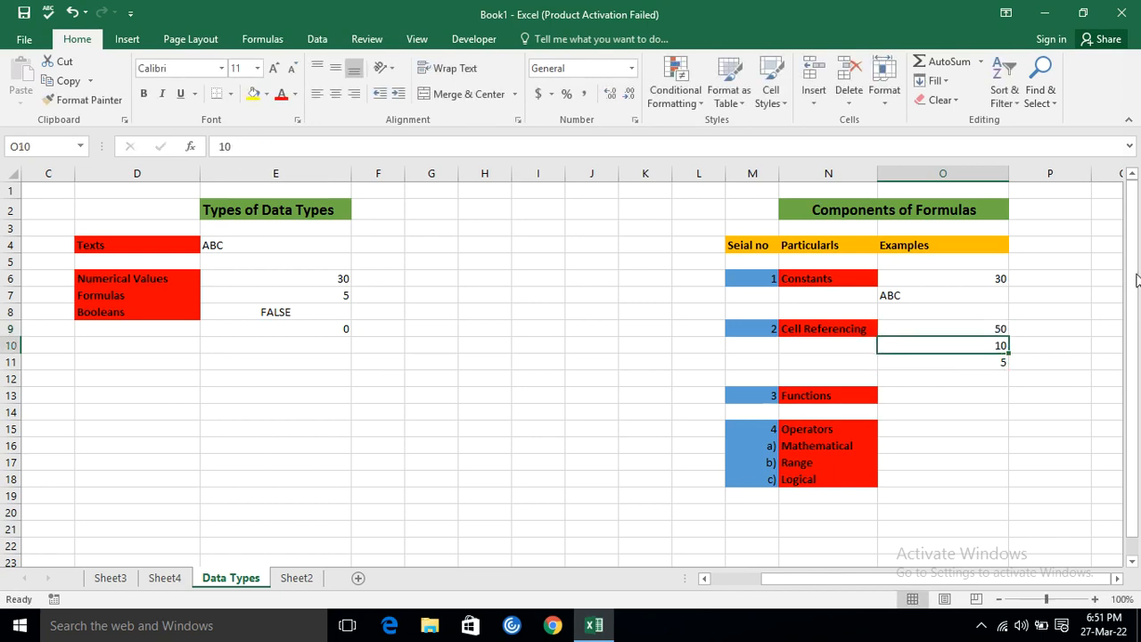
pyautogui.press('Up')
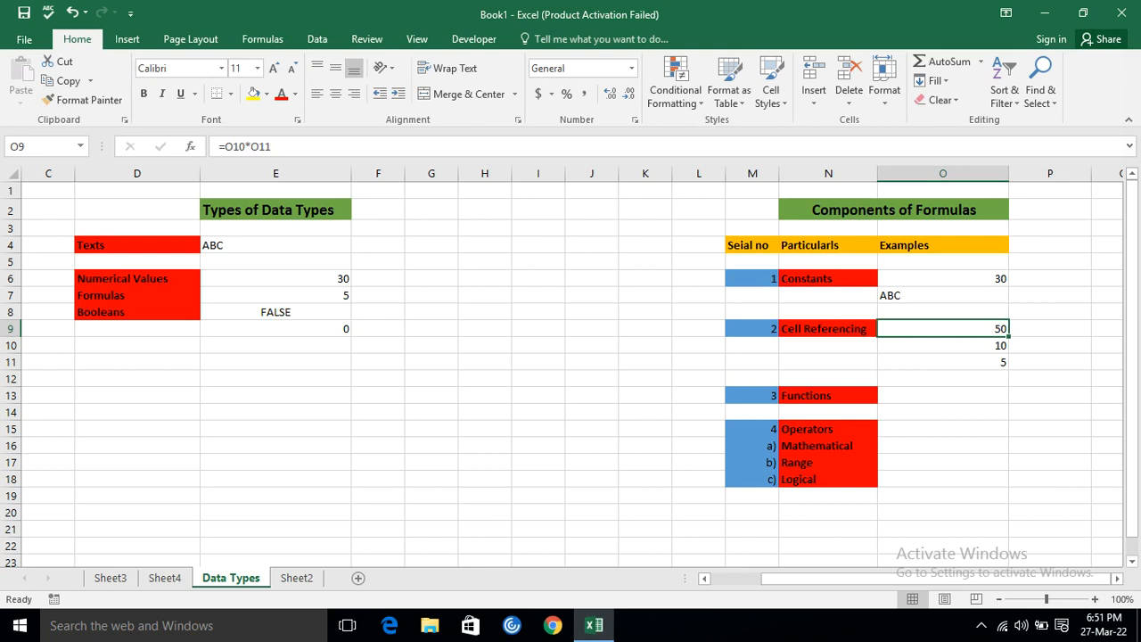
pyautogui.click(943, 345)
pyautogui.click(965, 369)
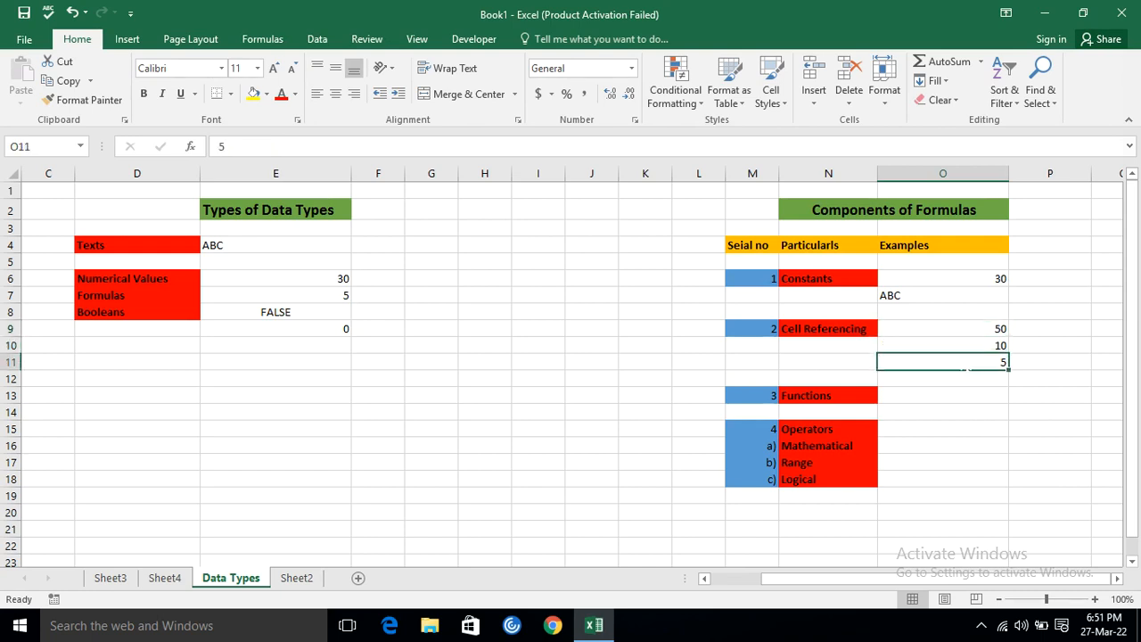
pyautogui.click(956, 340)
pyautogui.click(953, 326)
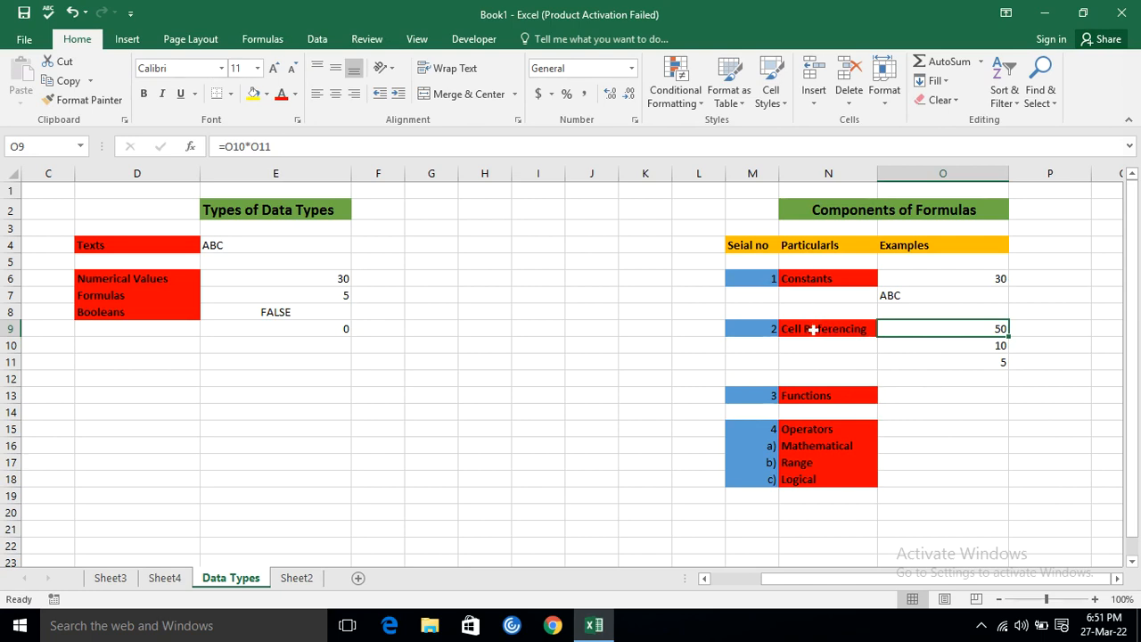
# Enter =PRODUCT(10,5) in O13 as the example for Functions.
pyautogui.click(807, 398)
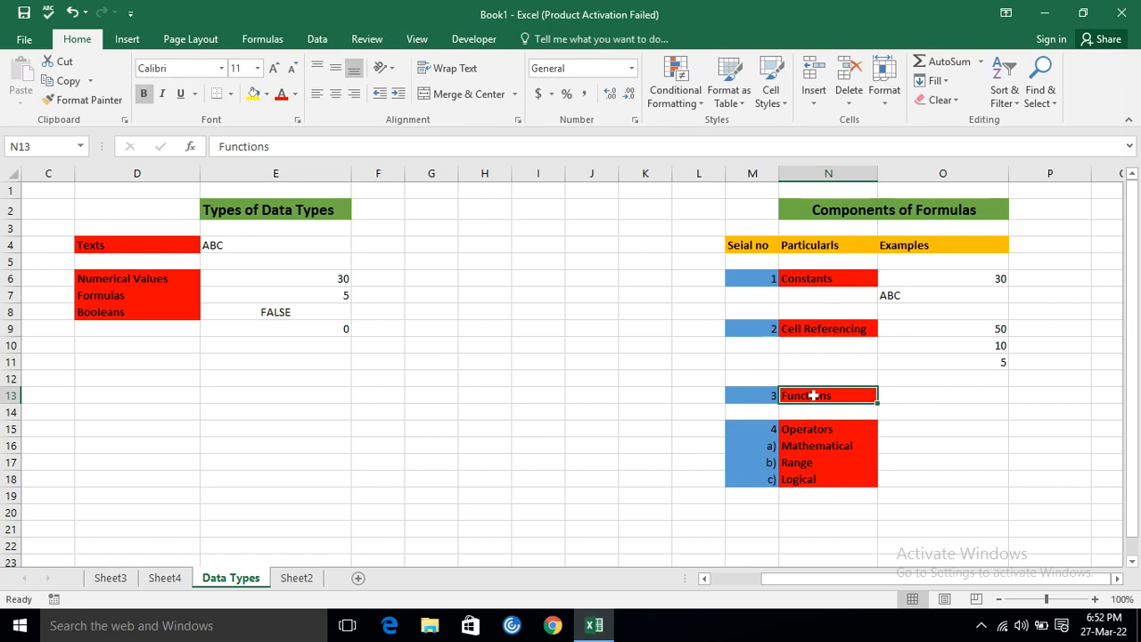
pyautogui.press('Right')
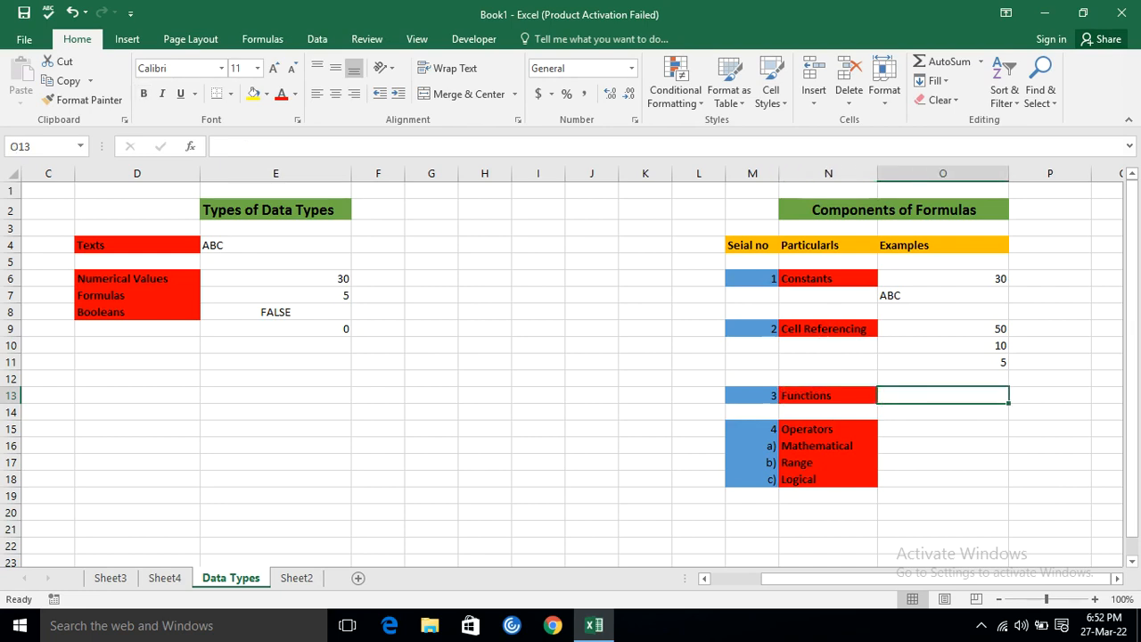
pyautogui.write('=PR')
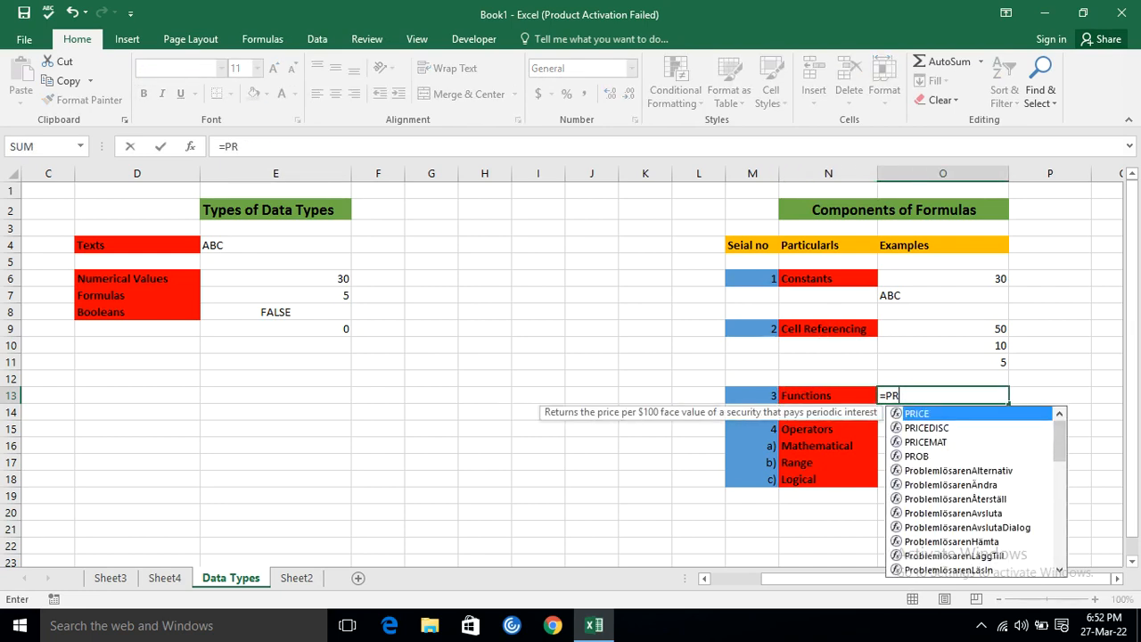
pyautogui.write('OD')
pyautogui.press('Tab')
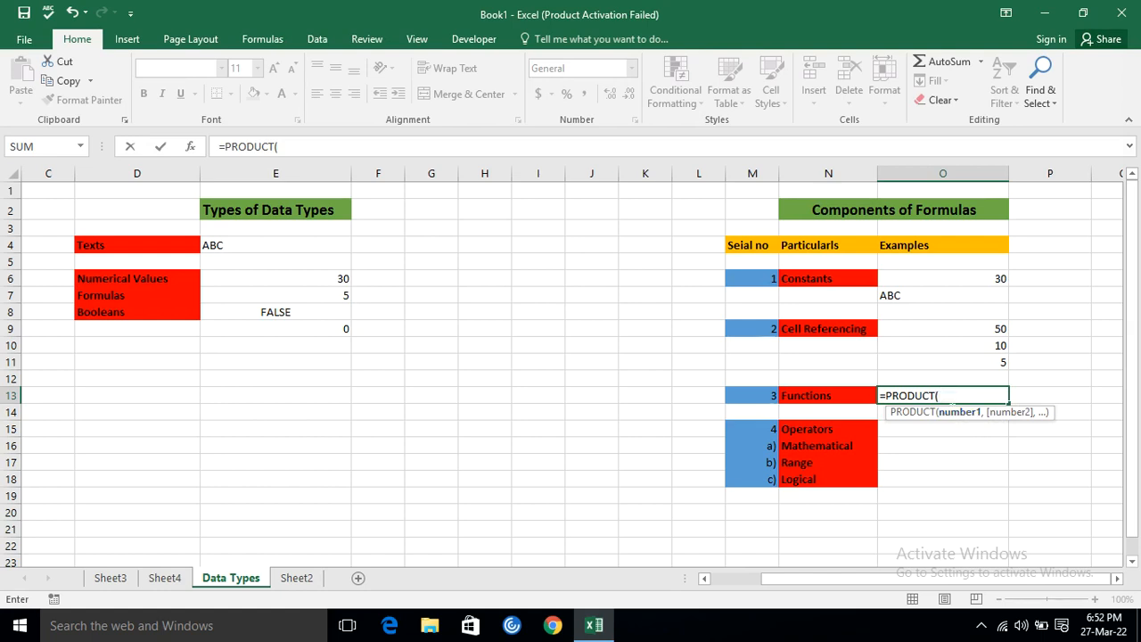
pyautogui.write('10,5')
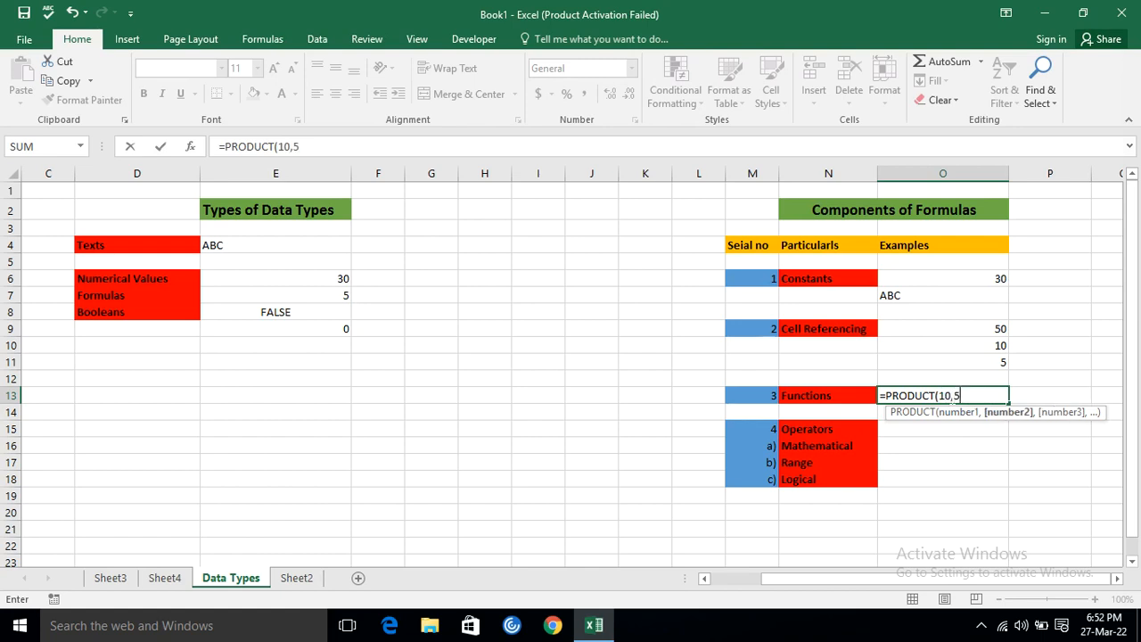
pyautogui.write(')')
pyautogui.press('Return')
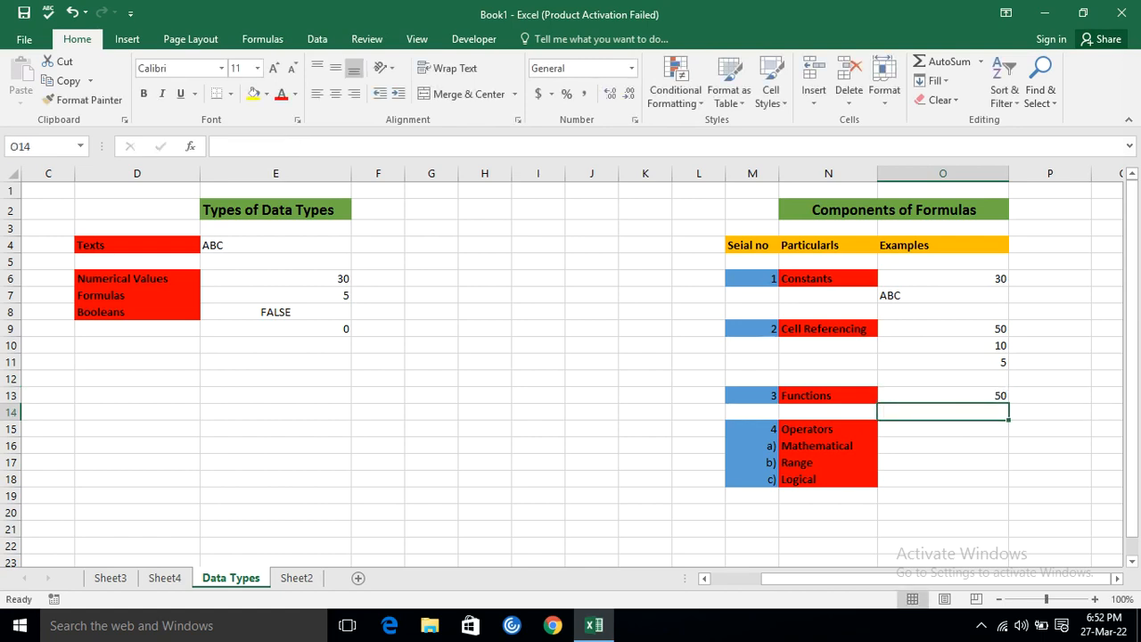
# Replace the typed numbers in the O13 PRODUCT formula with the range O10:O11, making it =PRODUCT(O10:O11).
pyautogui.click(943, 395)
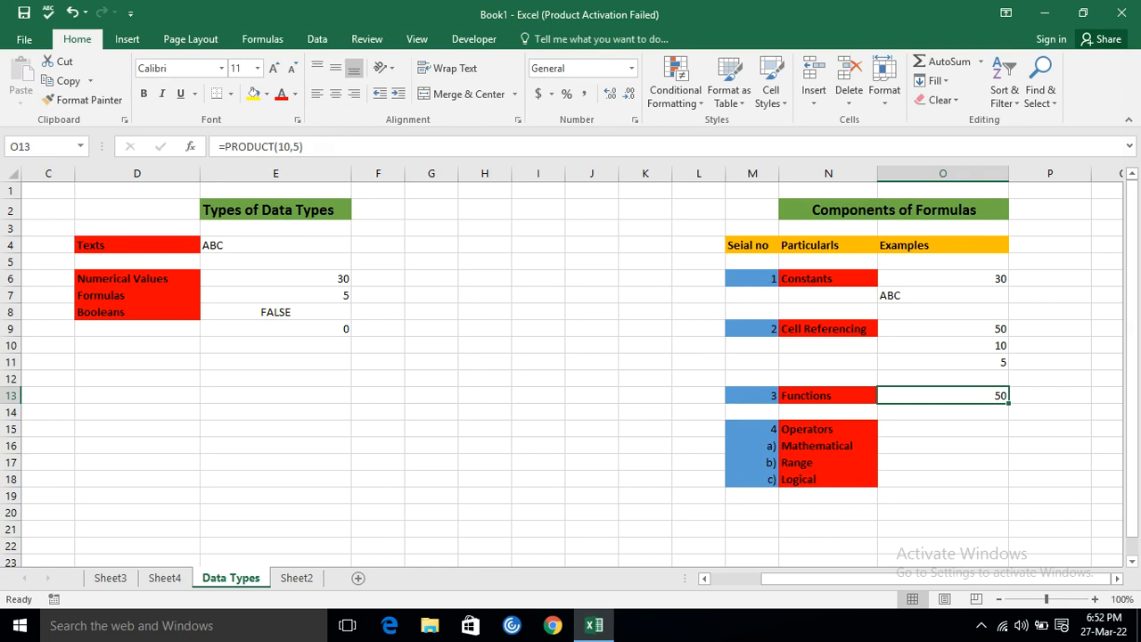
pyautogui.click(324, 146)
pyautogui.press('BackSpace')
pyautogui.press('BackSpace')
pyautogui.press('BackSpace')
pyautogui.press('BackSpace')
pyautogui.press('BackSpace')
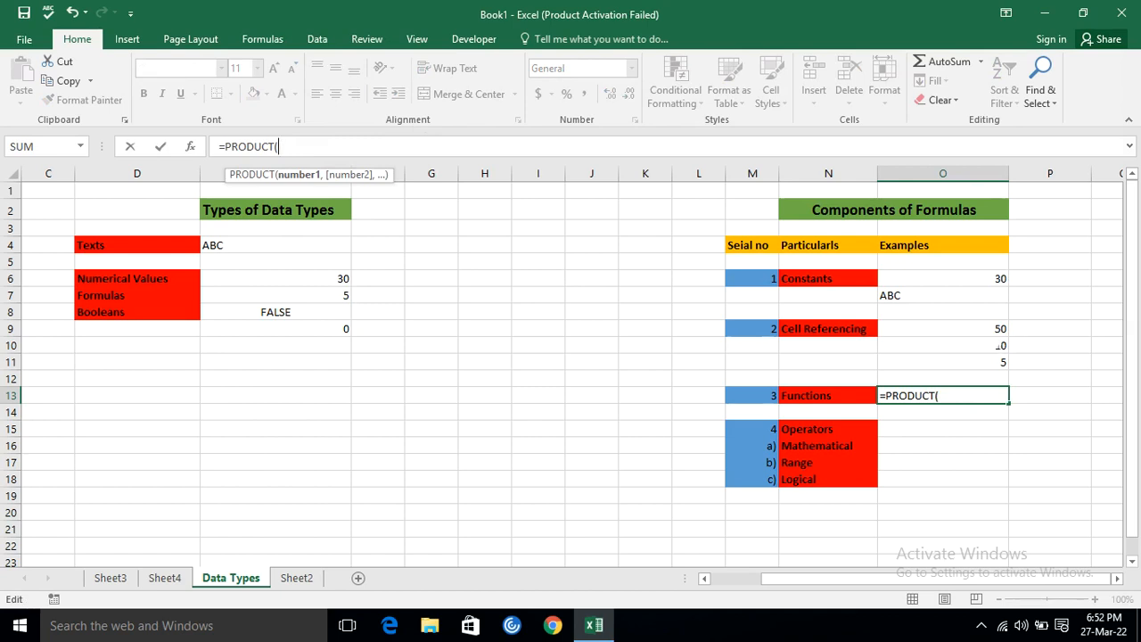
pyautogui.moveTo(973, 344); pyautogui.dragTo(977, 355)
pyautogui.write(')')
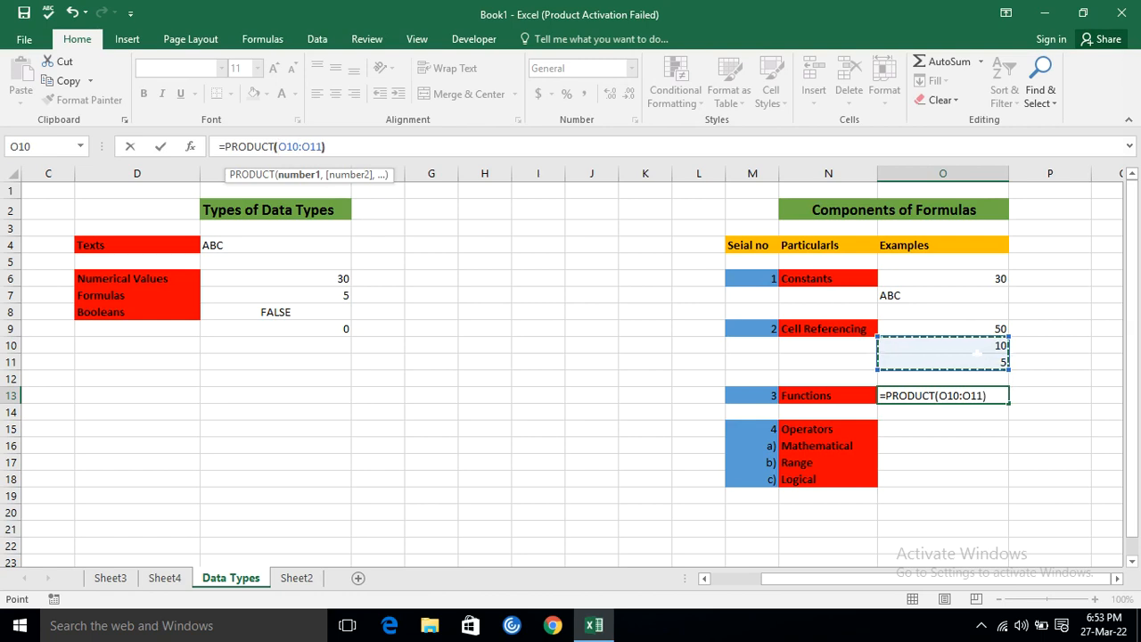
pyautogui.press('Return')
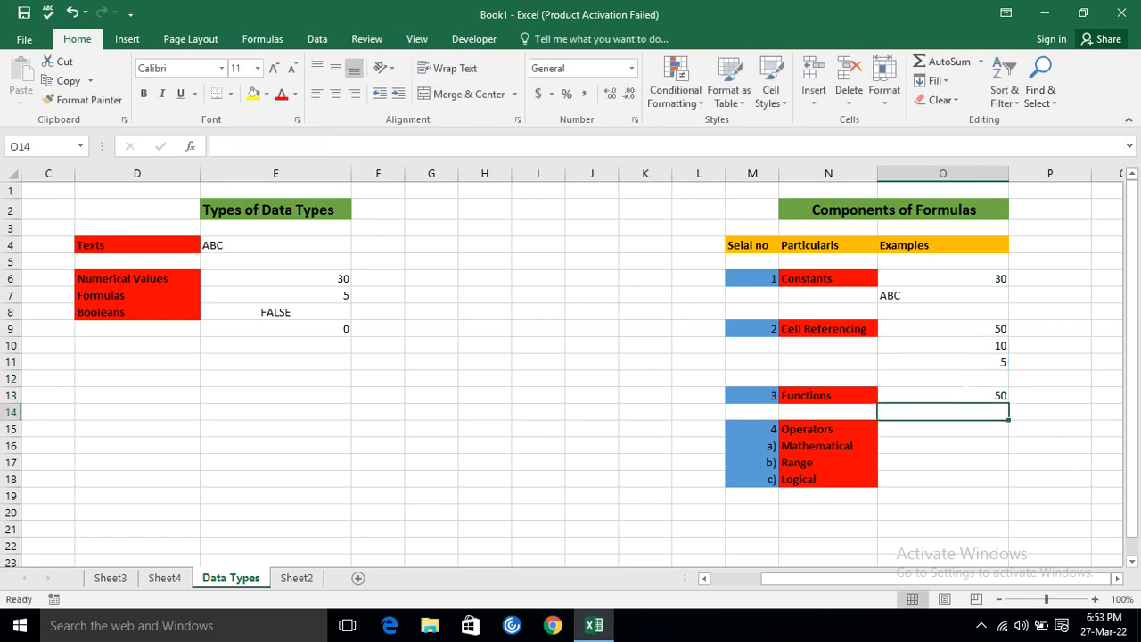
# Enter the formula =10+54*3 in O16 as the Mathematical operators example, and check it.
pyautogui.click(814, 446)
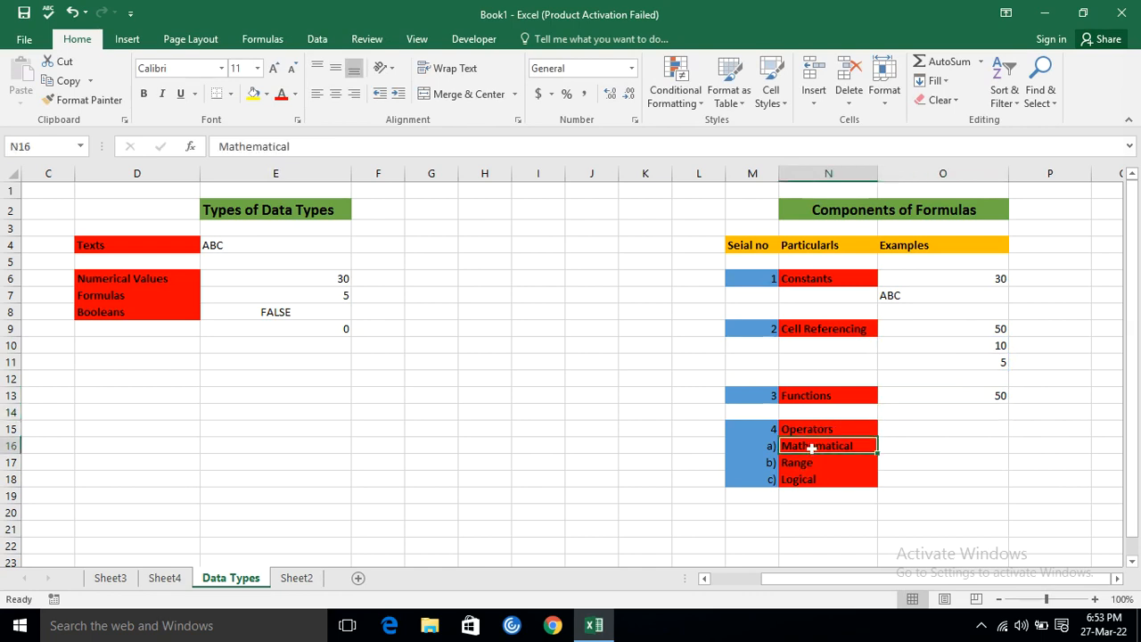
pyautogui.click(919, 443)
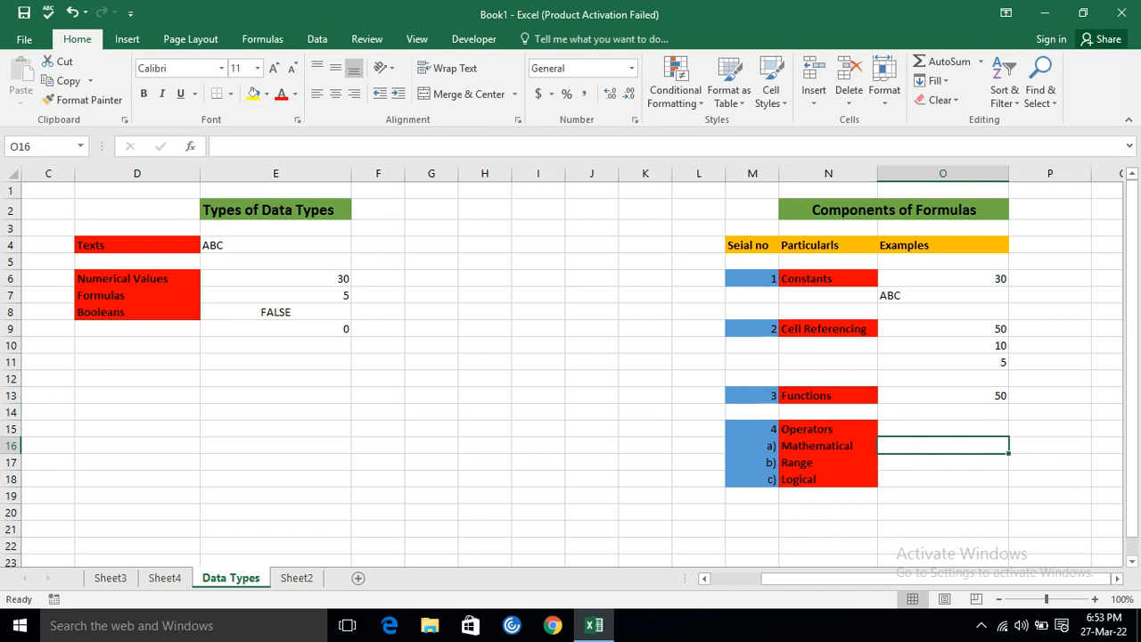
pyautogui.write('=')
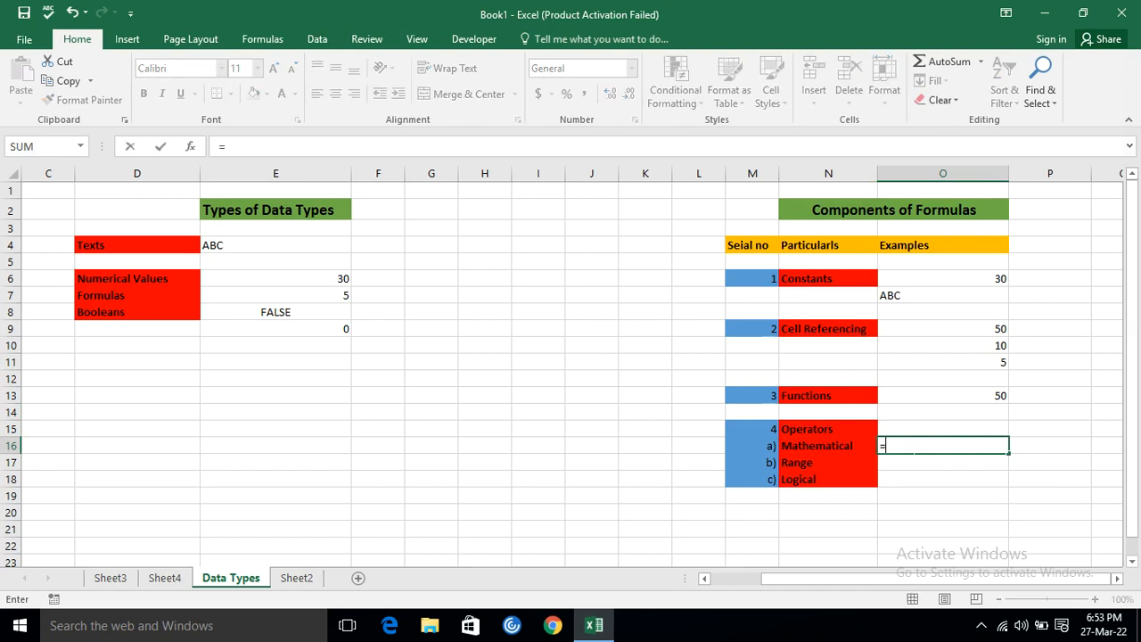
pyautogui.write('10+54*')
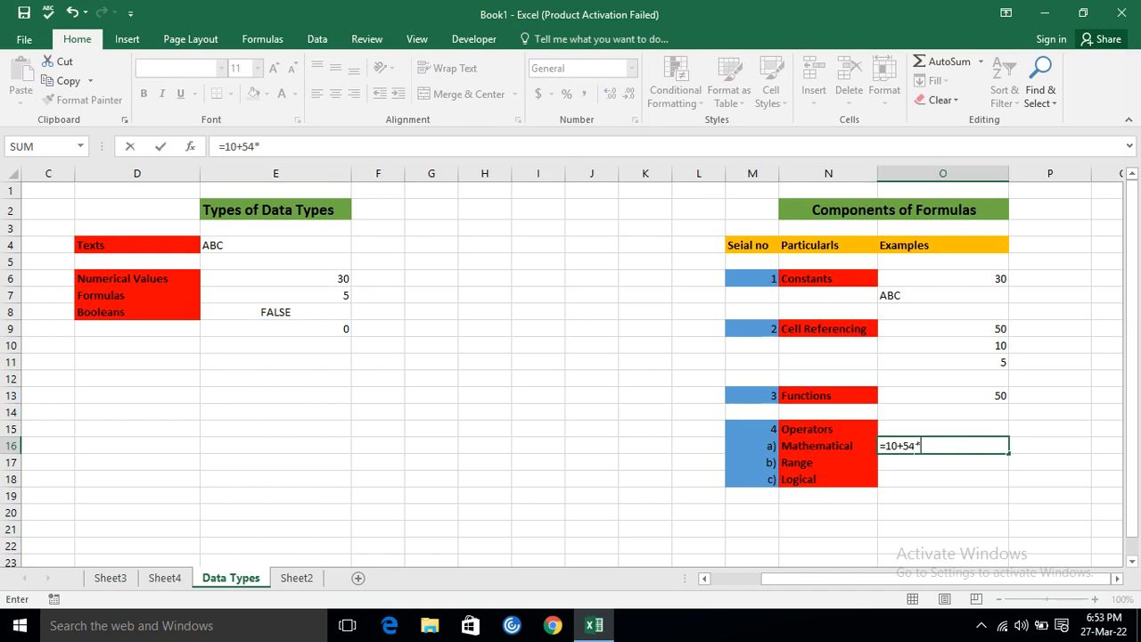
pyautogui.write('3')
pyautogui.press('Return')
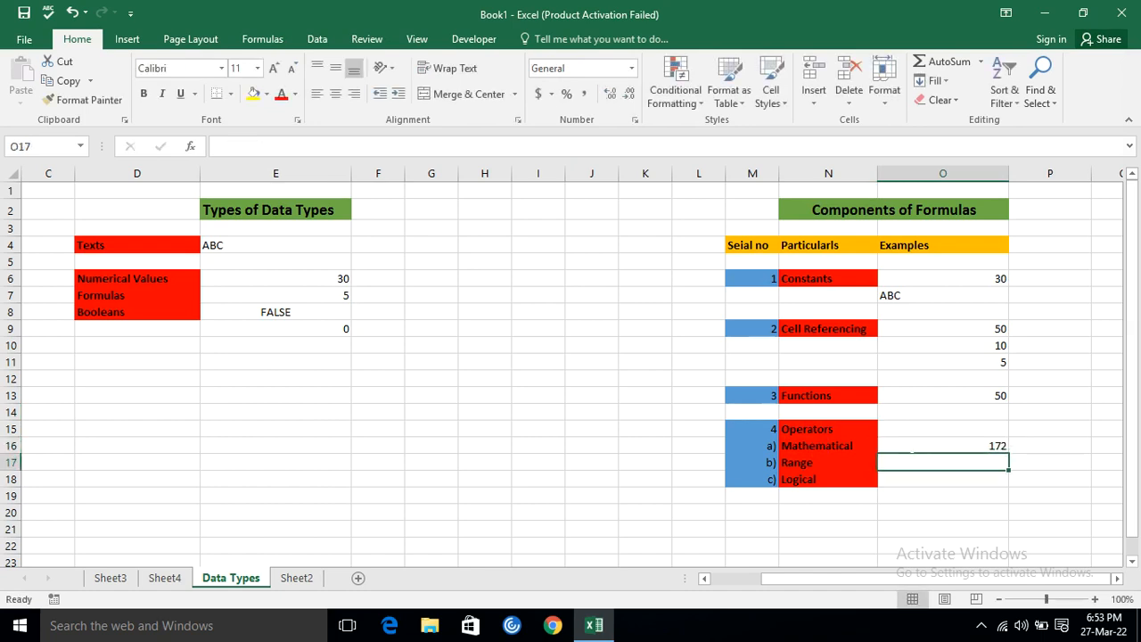
pyautogui.click(942, 445)
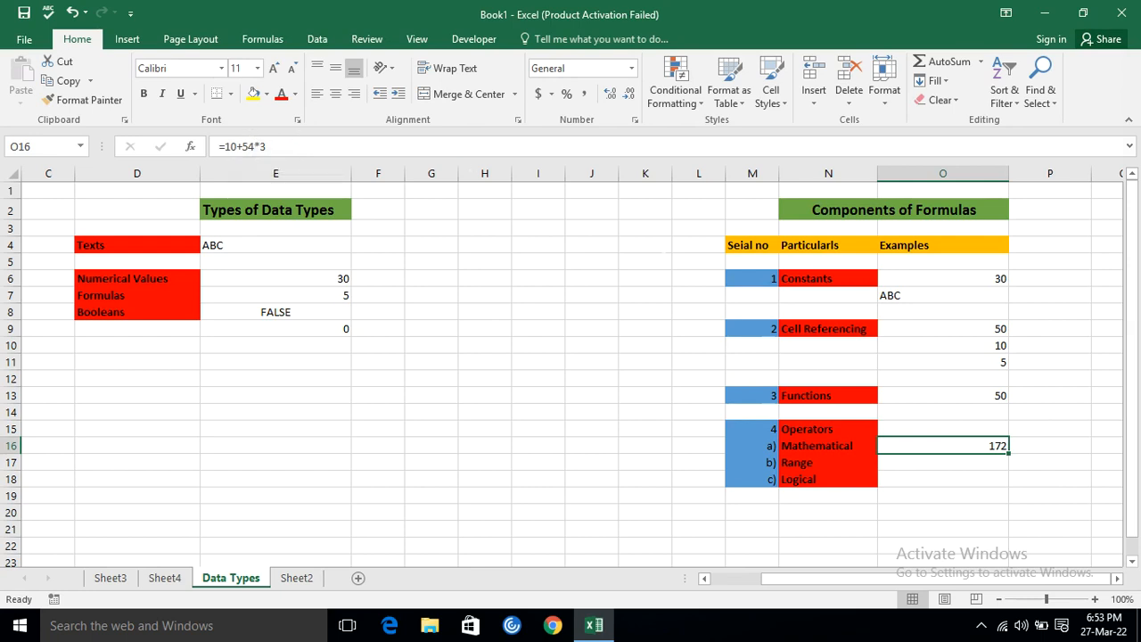
# Write out the comparison symbols <, >, = and <> in O18 beside Logical, and erase them all again.
pyautogui.click(907, 465)
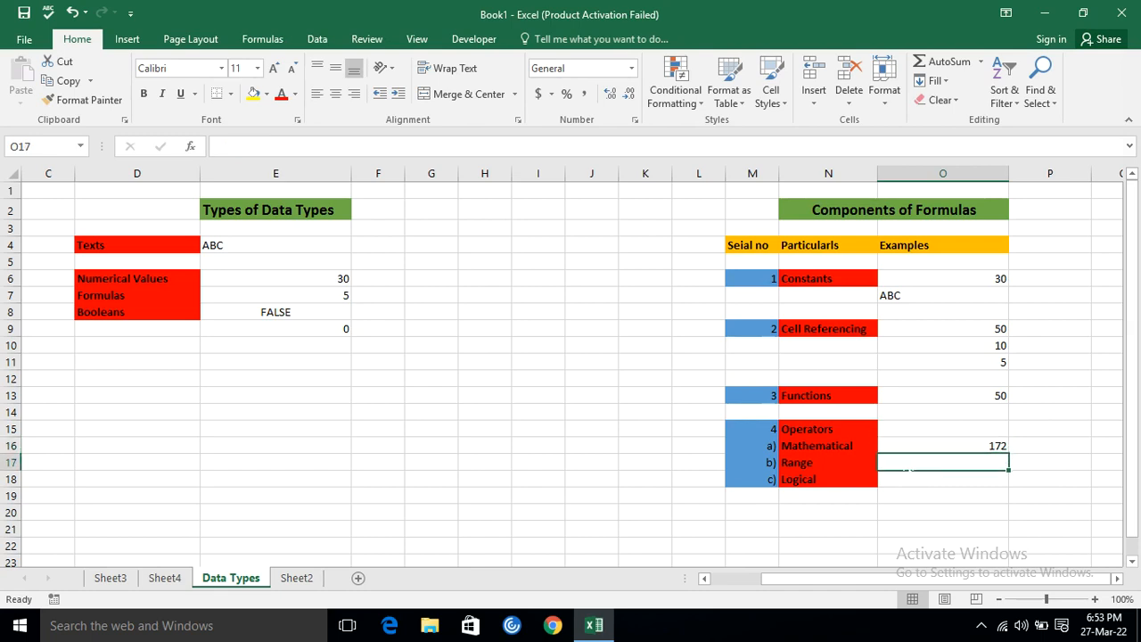
pyautogui.press('Return')
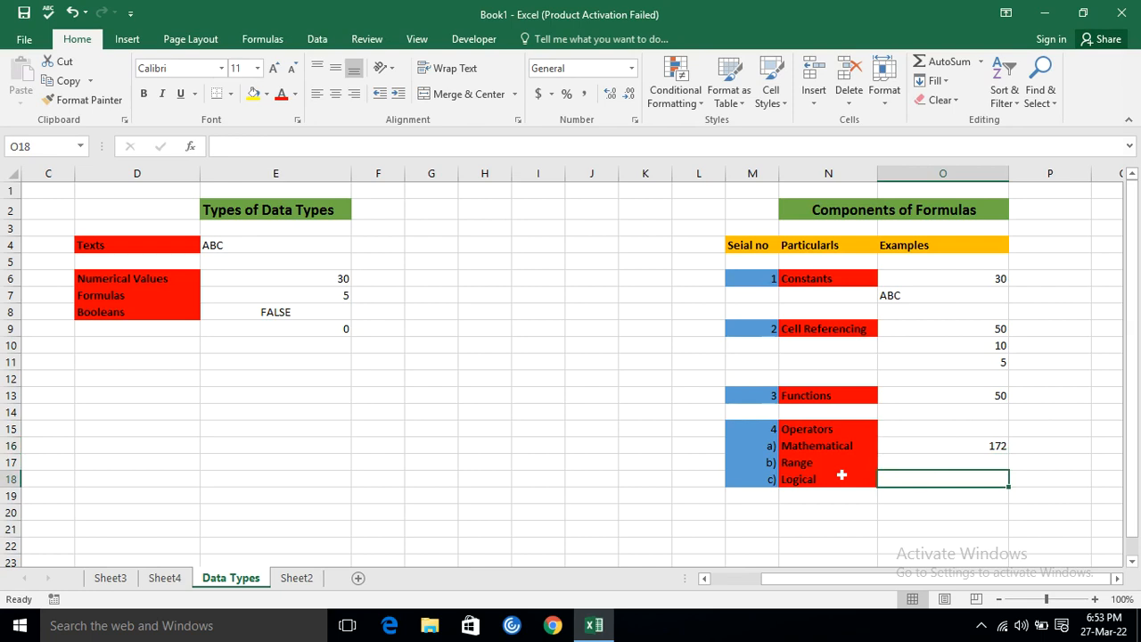
pyautogui.write(',')
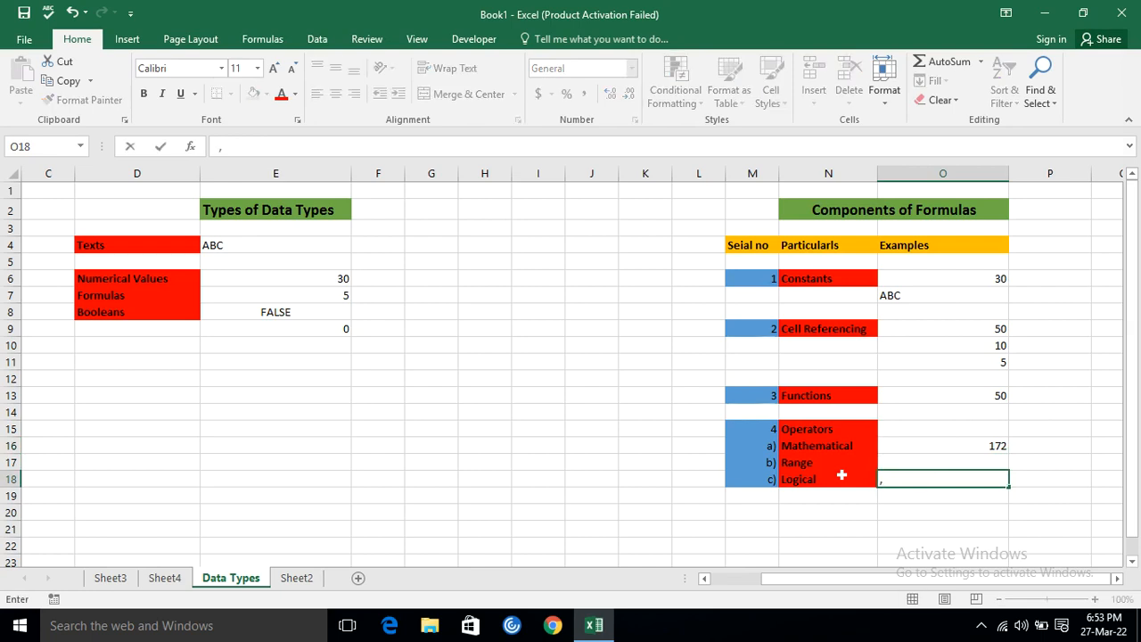
pyautogui.write('<>')
pyautogui.write('>')
pyautogui.write('=')
pyautogui.write('<')
pyautogui.write('=<>')
pyautogui.press('BackSpace')
pyautogui.press('BackSpace')
pyautogui.press('BackSpace')
pyautogui.press('BackSpace')
pyautogui.press('BackSpace')
pyautogui.press('BackSpace')
pyautogui.press('BackSpace')
pyautogui.press('BackSpace')
pyautogui.write('=')
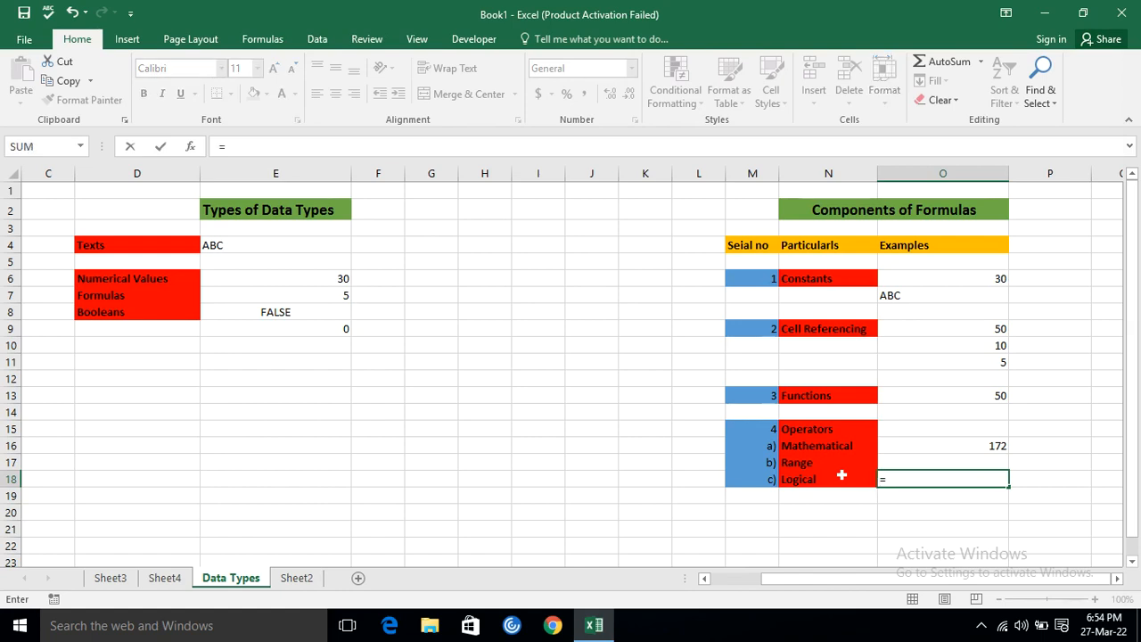
pyautogui.write('<><')
pyautogui.press('BackSpace')
pyautogui.press('BackSpace')
pyautogui.press('BackSpace')
pyautogui.press('BackSpace')
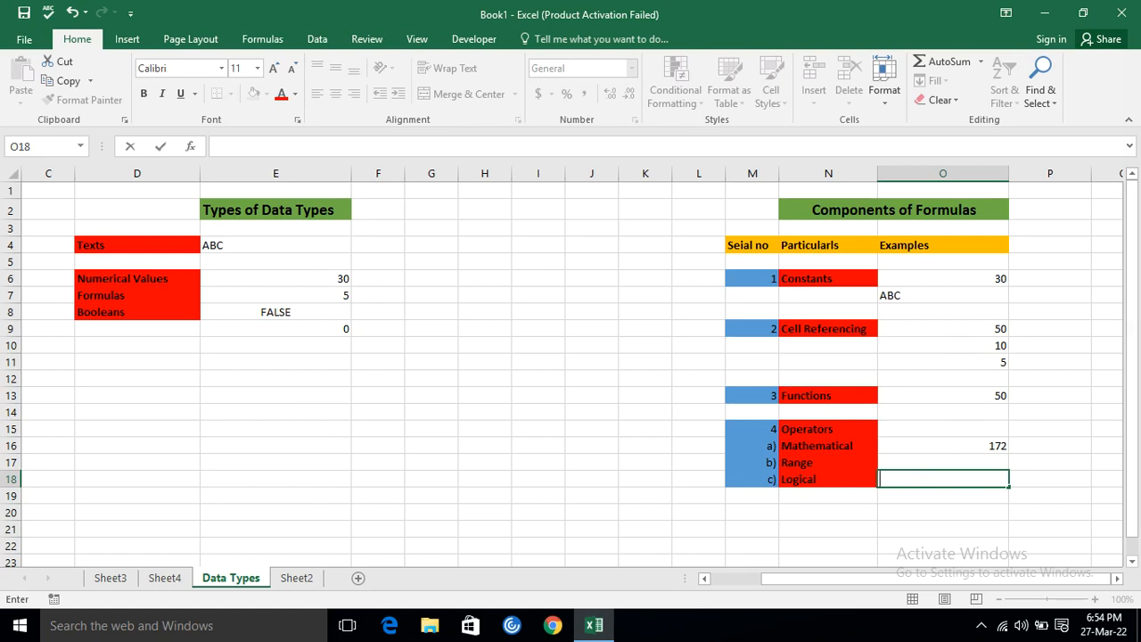
# Enter the comparison formula =O10>O11 in O18 as the Logical operators example.
pyautogui.write('=')
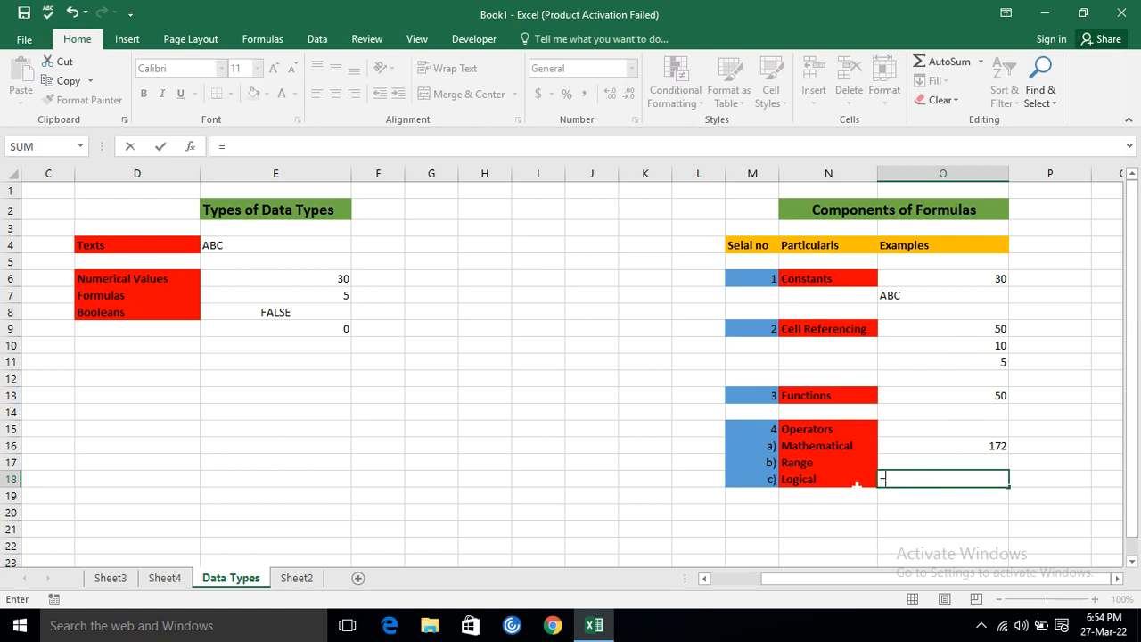
pyautogui.click(960, 343)
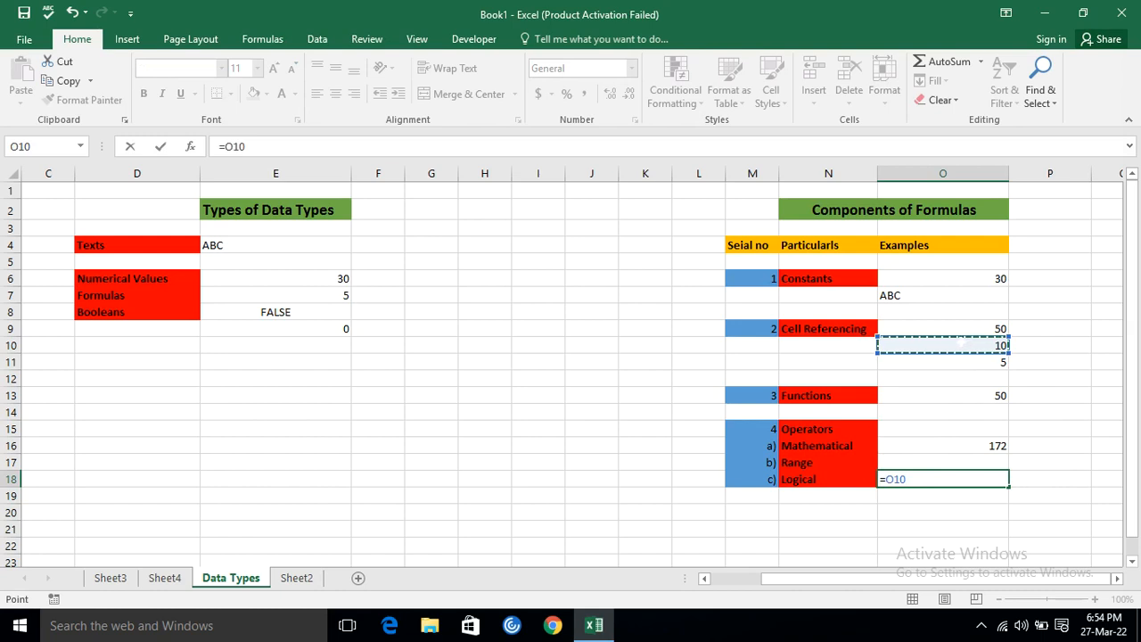
pyautogui.write('>')
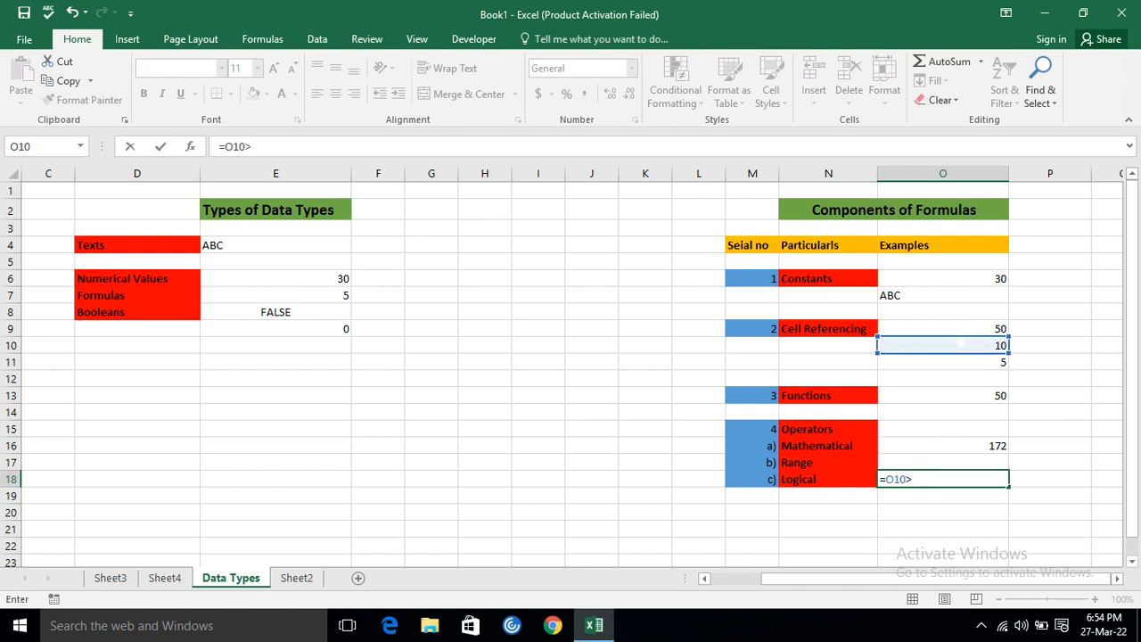
pyautogui.click(960, 361)
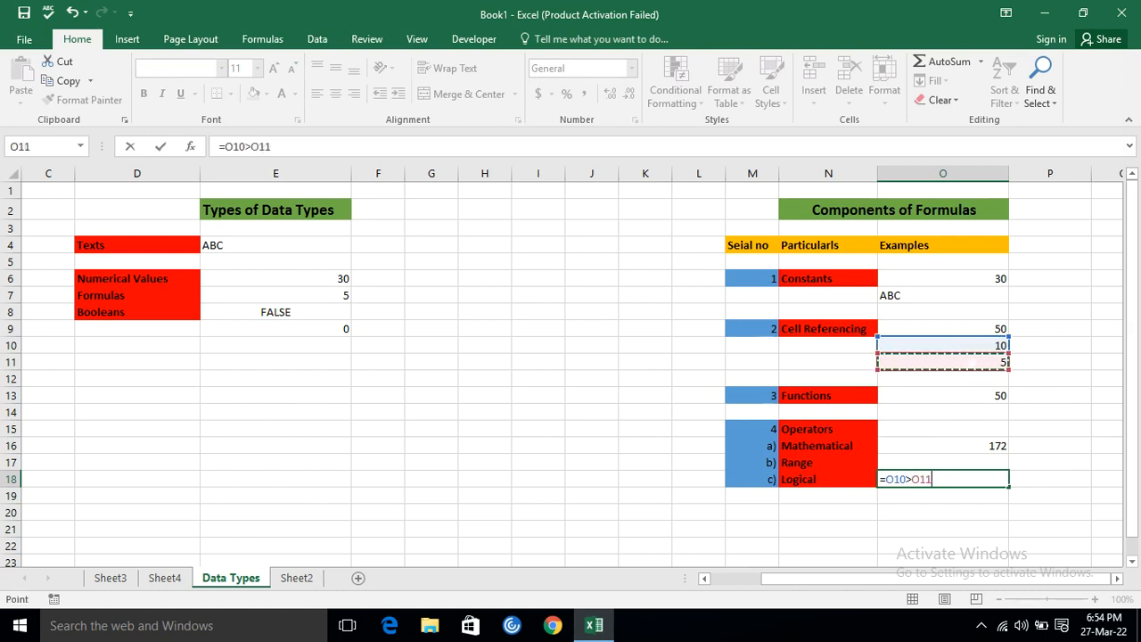
pyautogui.press('Return')
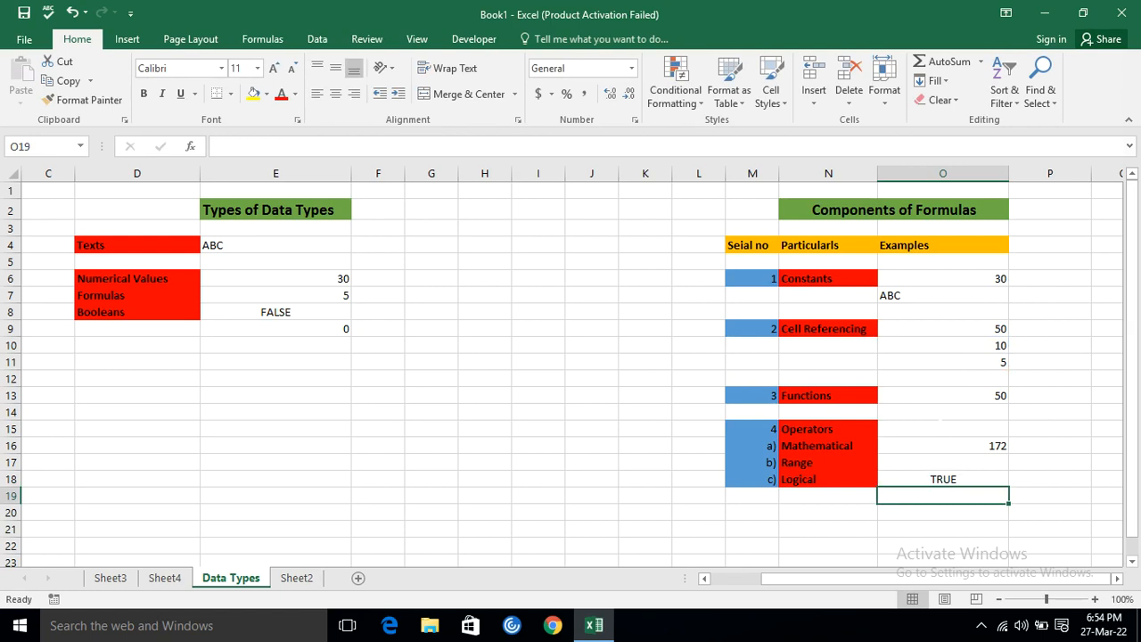
# Change the comparison operator in the O18 Logical example to less-than, making the formula =O10<O11.
pyautogui.click(932, 479)
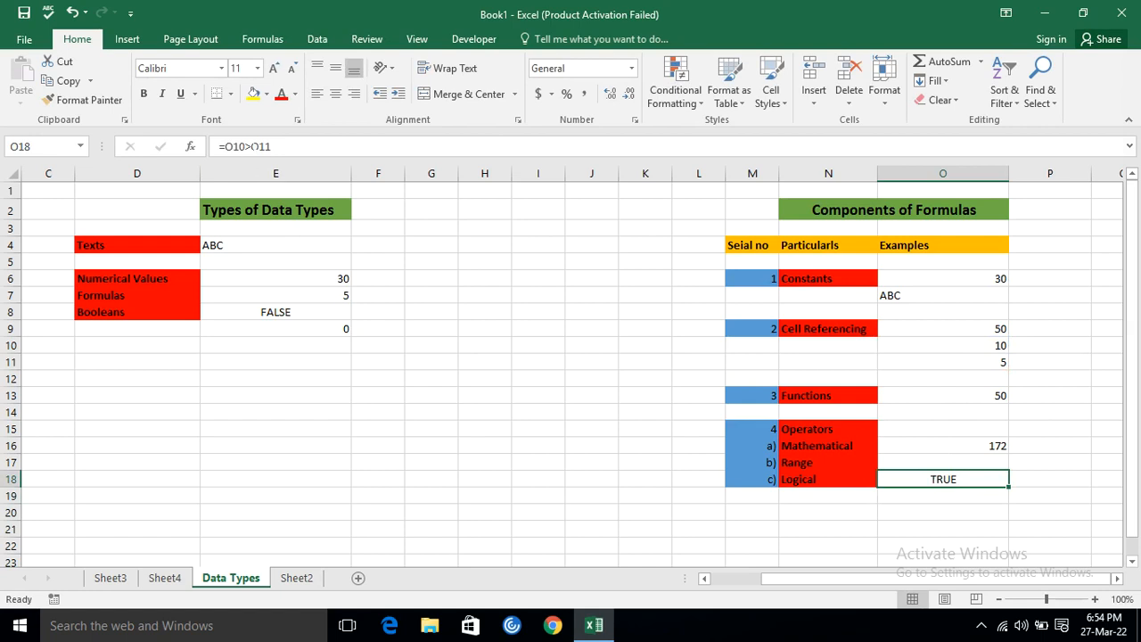
pyautogui.click(252, 146)
pyautogui.press('BackSpace')
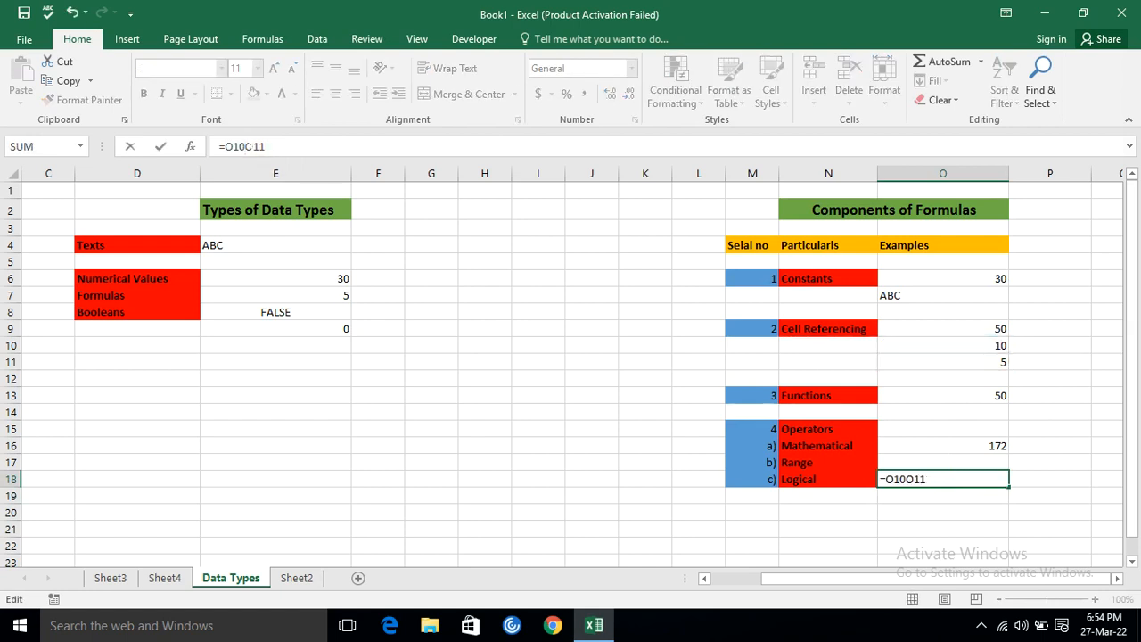
pyautogui.write('<')
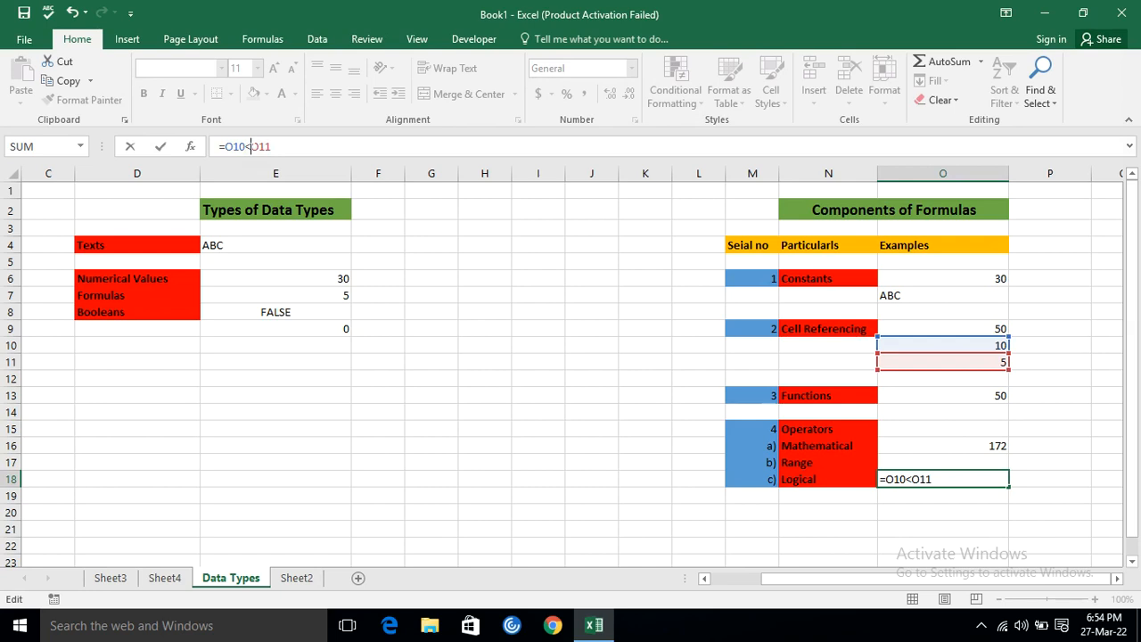
pyautogui.press('Return')
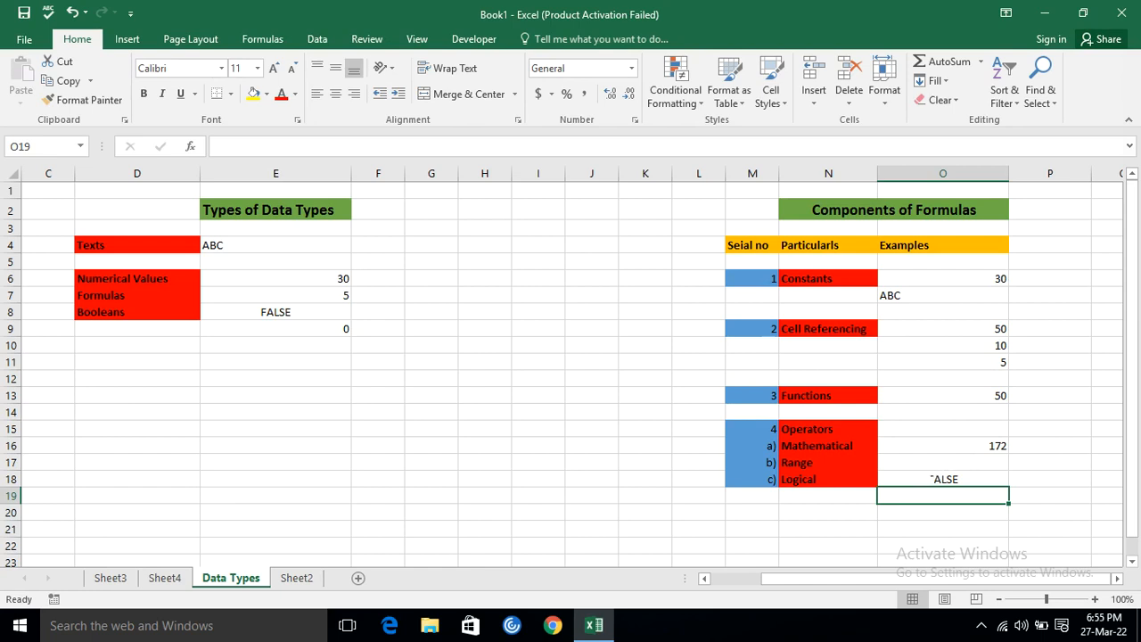
pyautogui.click(931, 478)
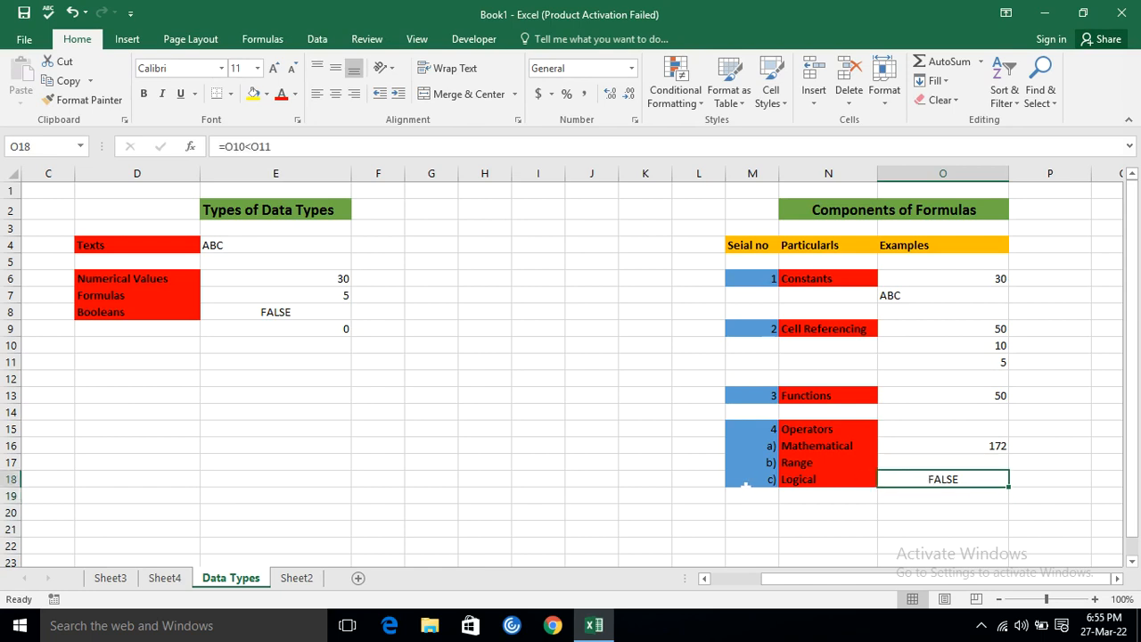
# Enter the formula =PRODUCT(O10,O11) in O17 as the Range operators example.
pyautogui.click(943, 463)
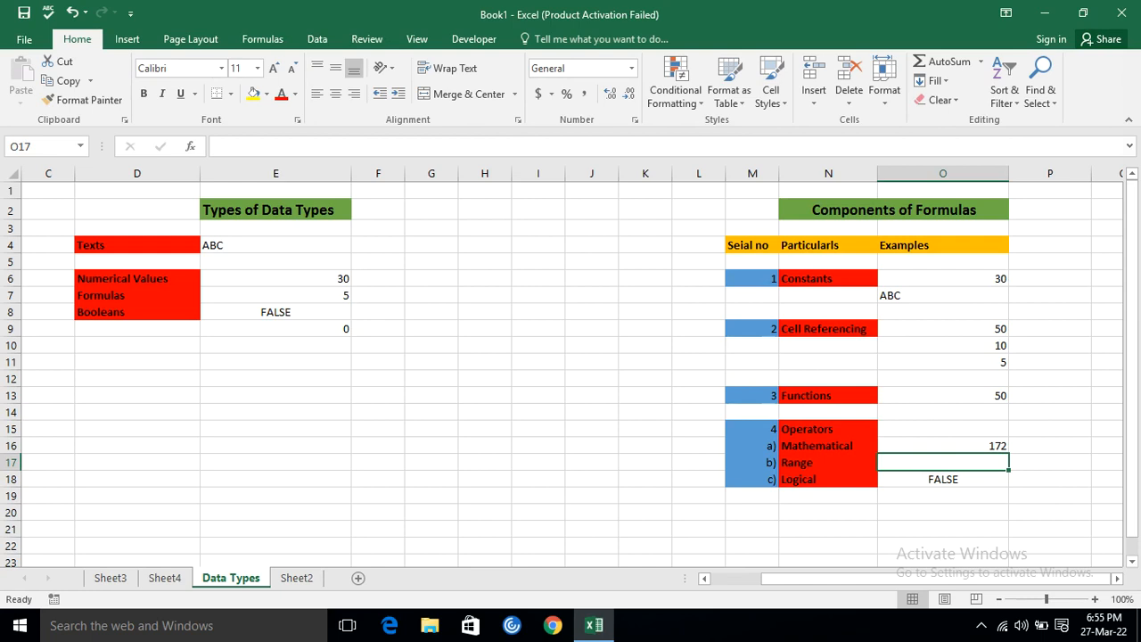
pyautogui.write('=')
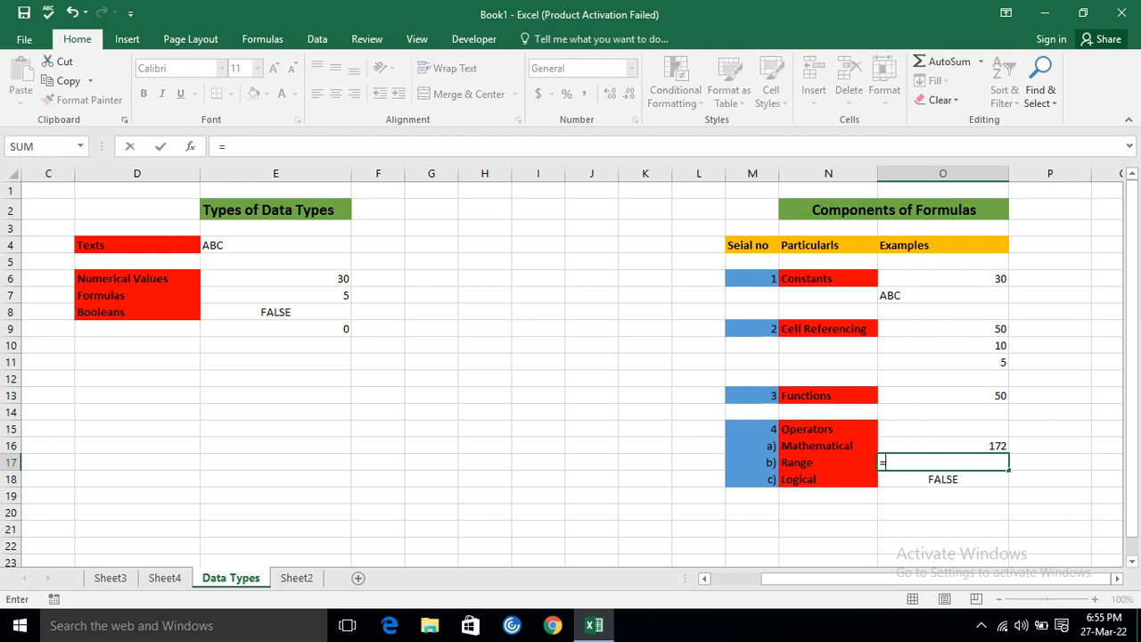
pyautogui.write('P')
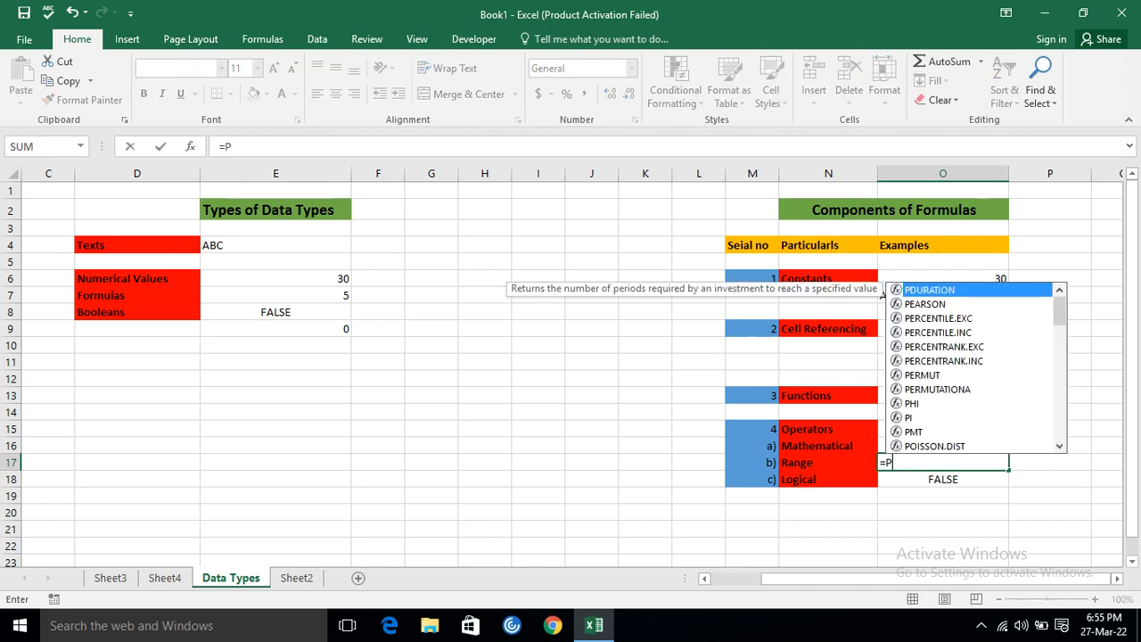
pyautogui.write('ROD')
pyautogui.press('Tab')
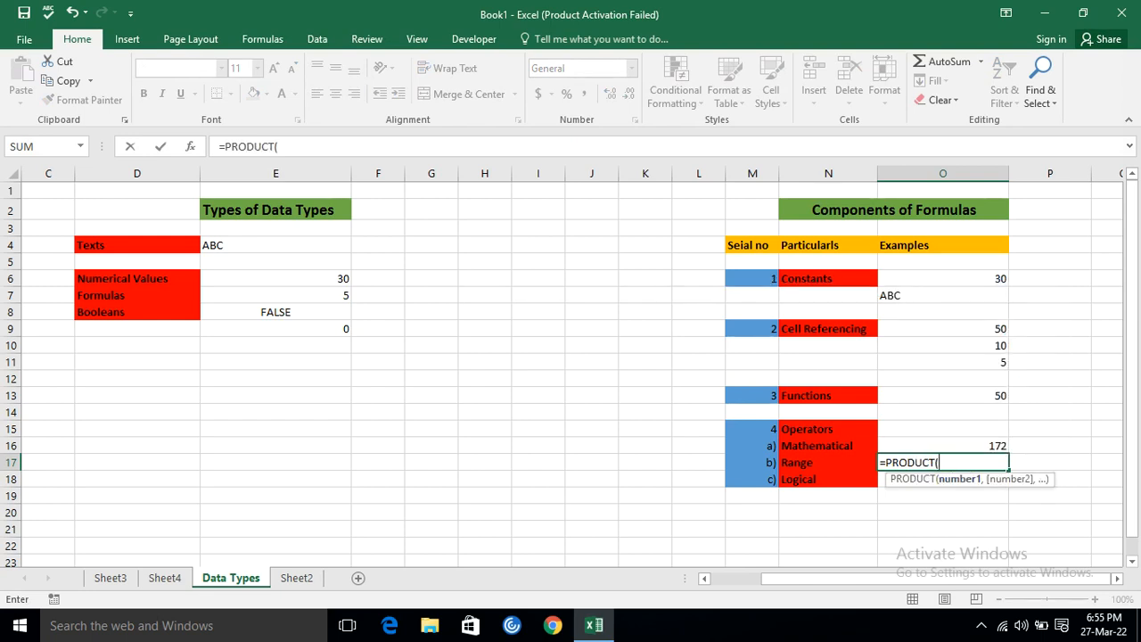
pyautogui.click(979, 345)
pyautogui.write(',')
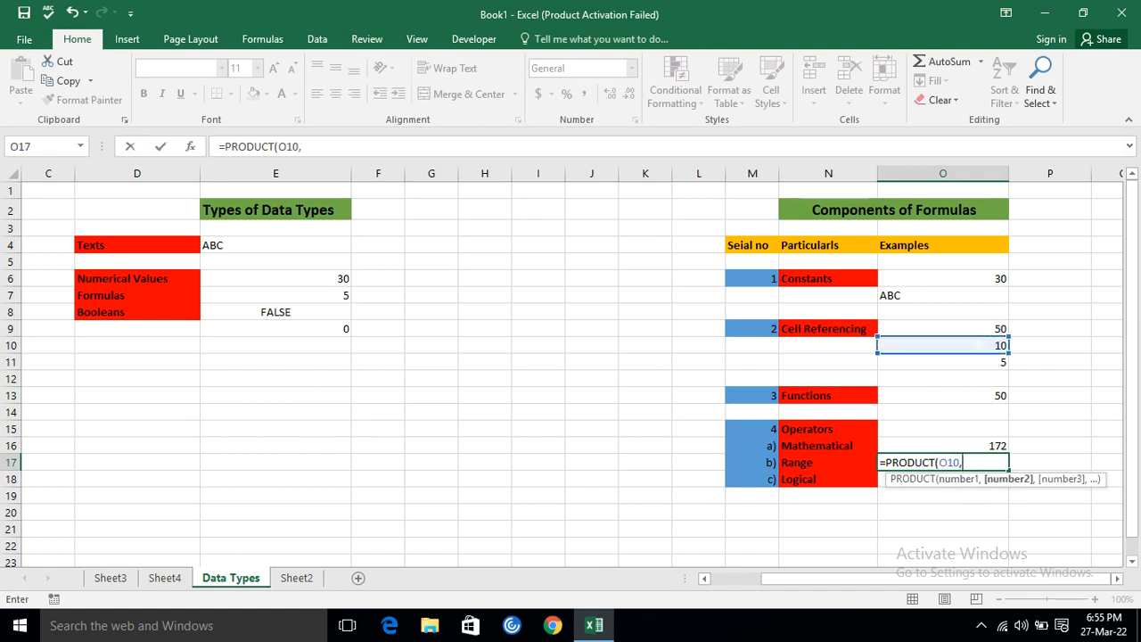
pyautogui.click(962, 362)
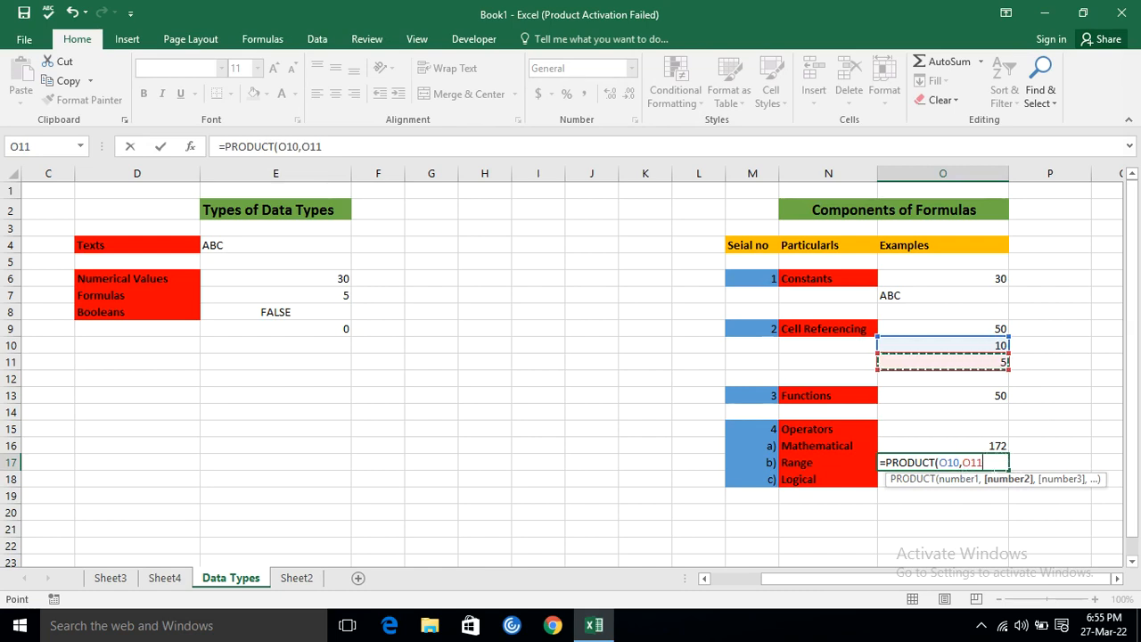
pyautogui.write(')')
pyautogui.press('Return')
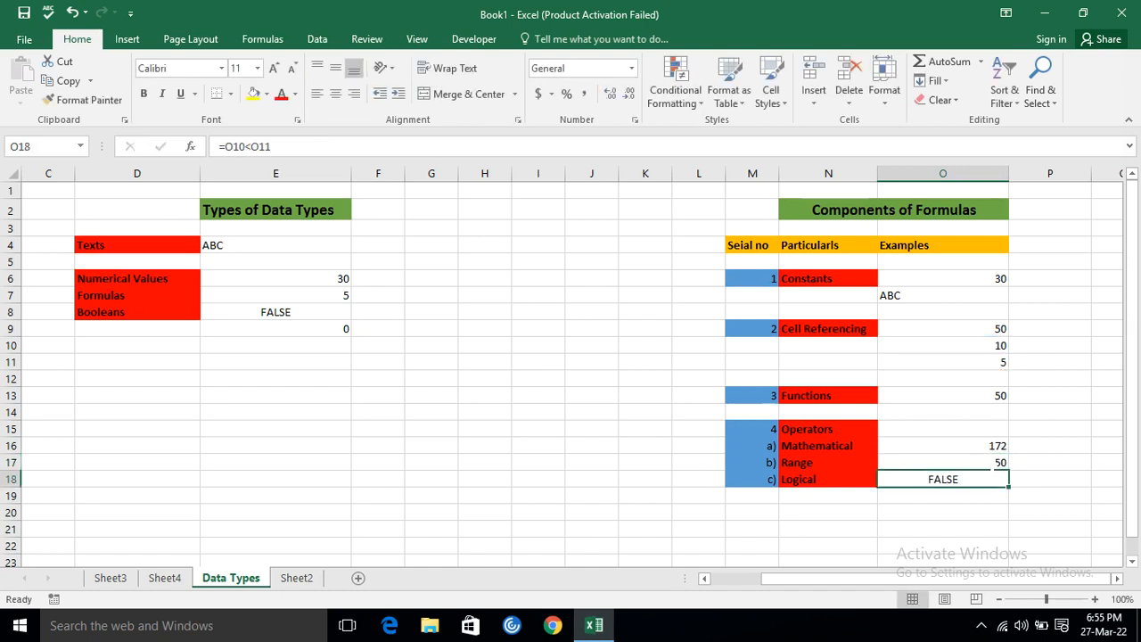
# Replace the separate cell arguments in the O17 formula with the range O10:O11, making it =PRODUCT(O10:O11).
pyautogui.press('Up')
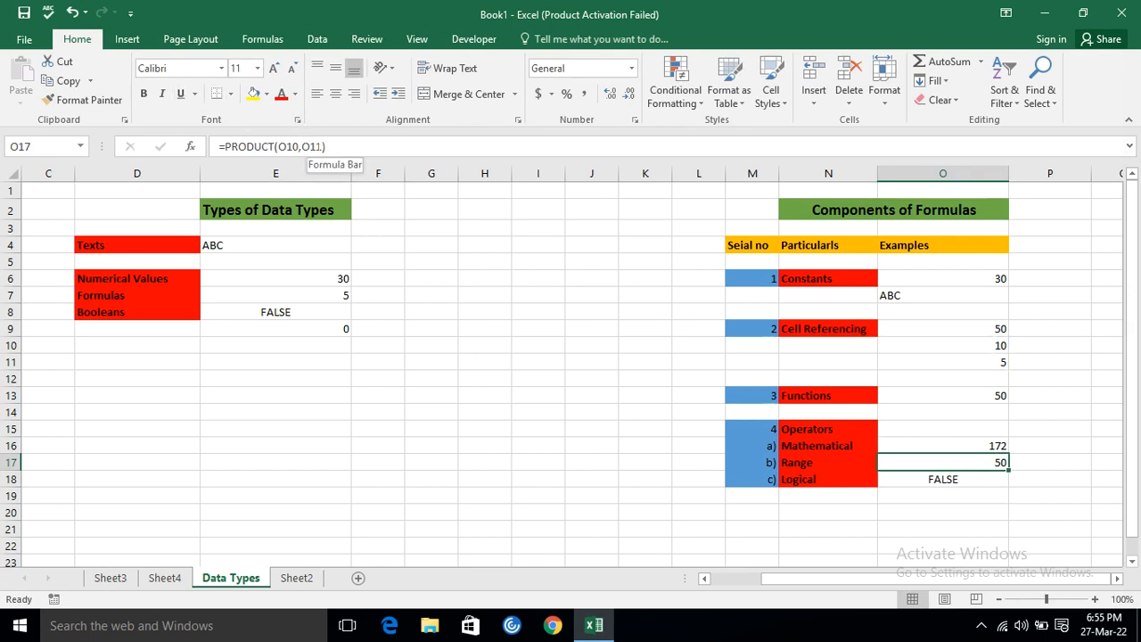
pyautogui.click(314, 147)
pyautogui.press('BackSpace')
pyautogui.press('BackSpace')
pyautogui.press('BackSpace')
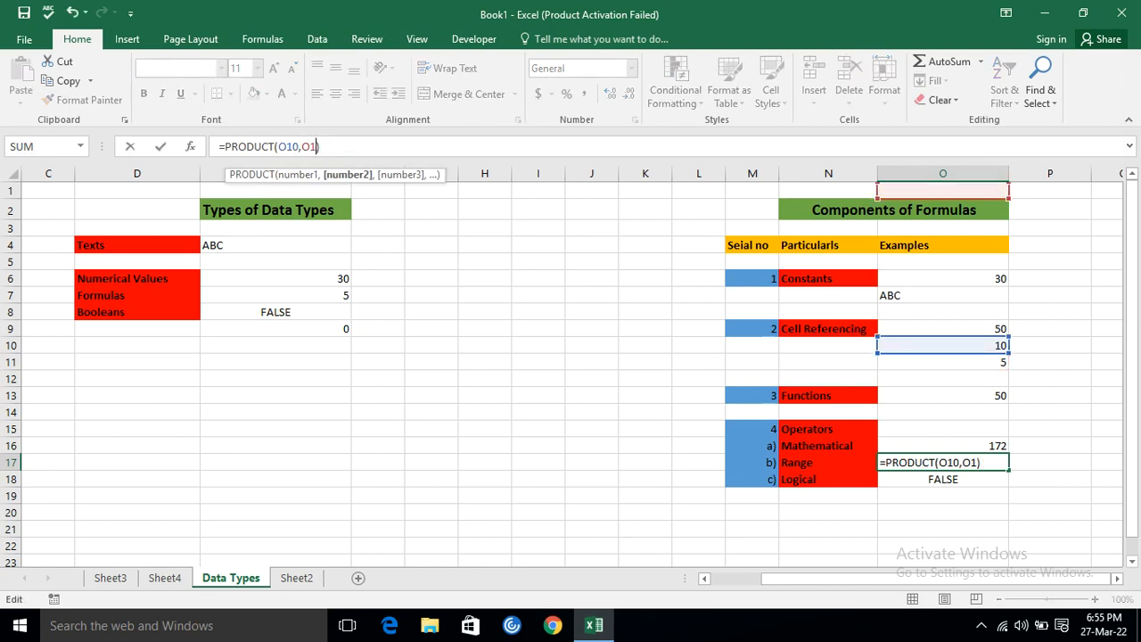
pyautogui.press('BackSpace')
pyautogui.press('BackSpace')
pyautogui.press('BackSpace')
pyautogui.press('BackSpace')
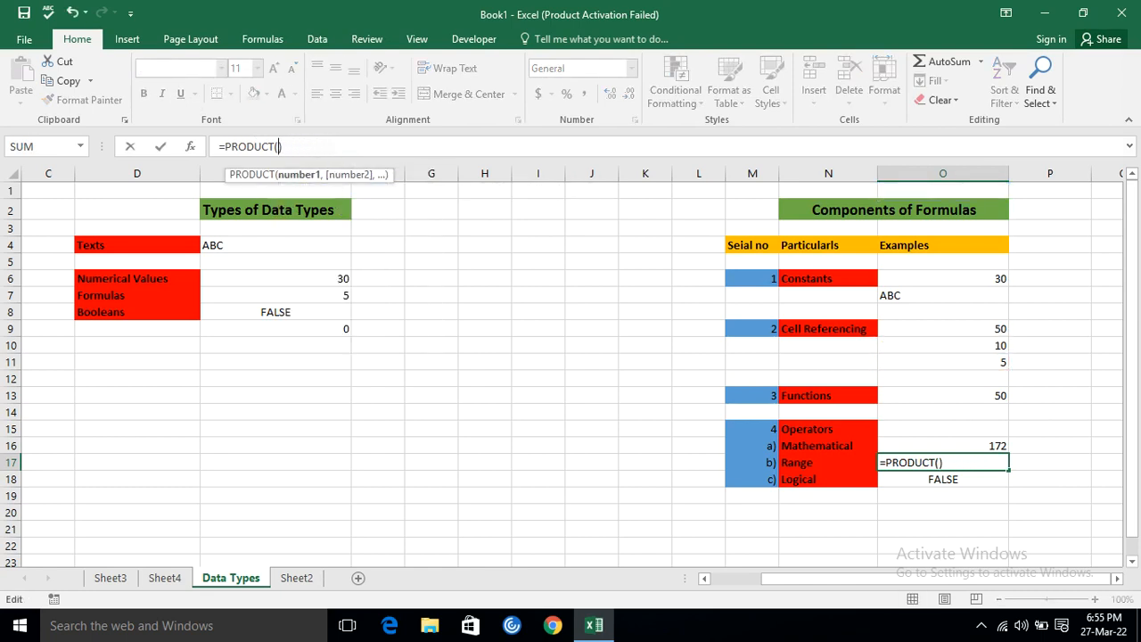
pyautogui.moveTo(943, 346); pyautogui.dragTo(943, 363)
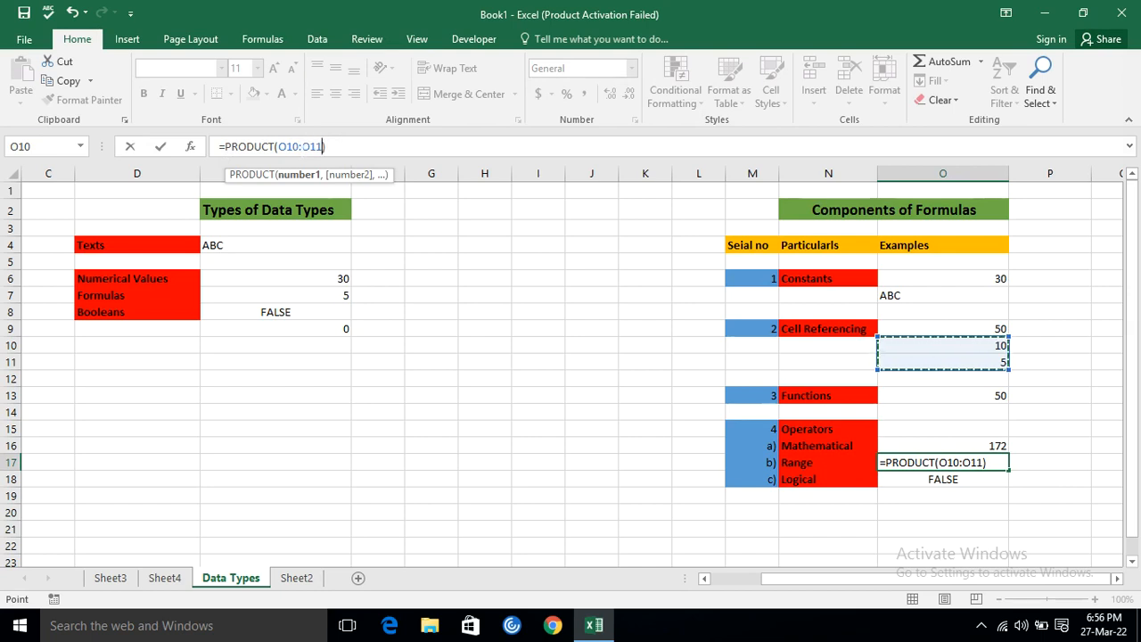
pyautogui.click(301, 146)
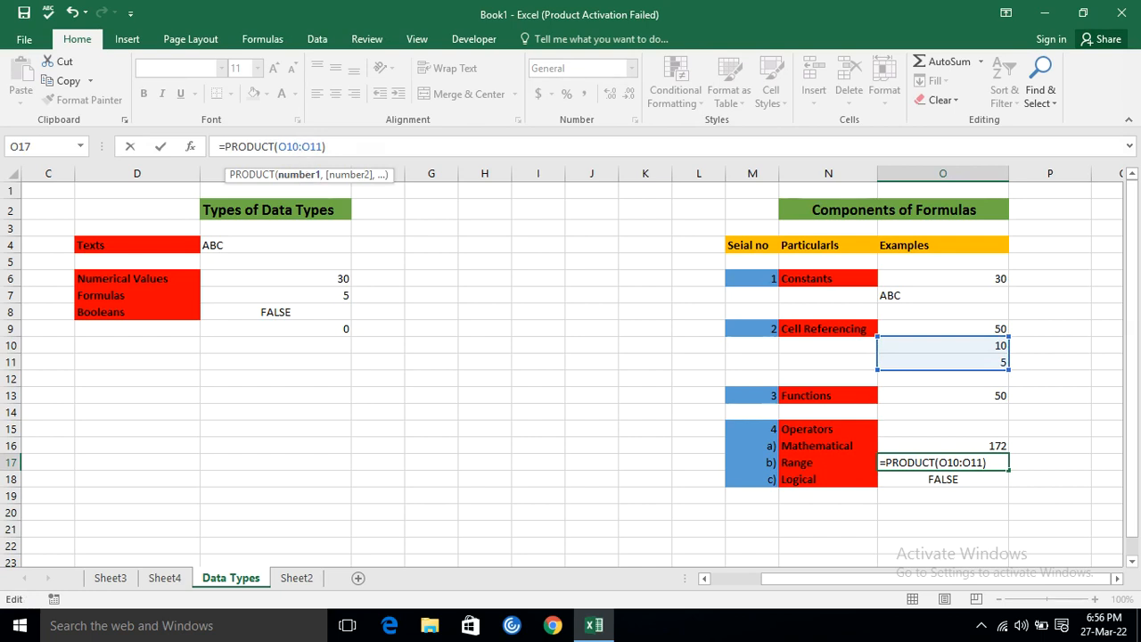
pyautogui.click(328, 146)
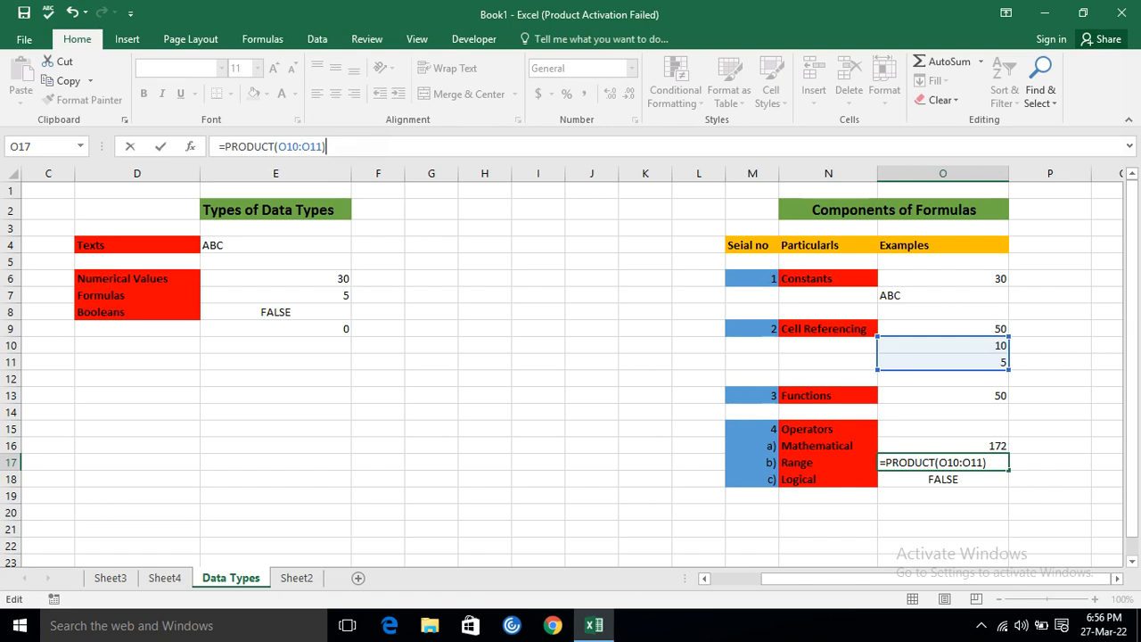
pyautogui.press('Return')
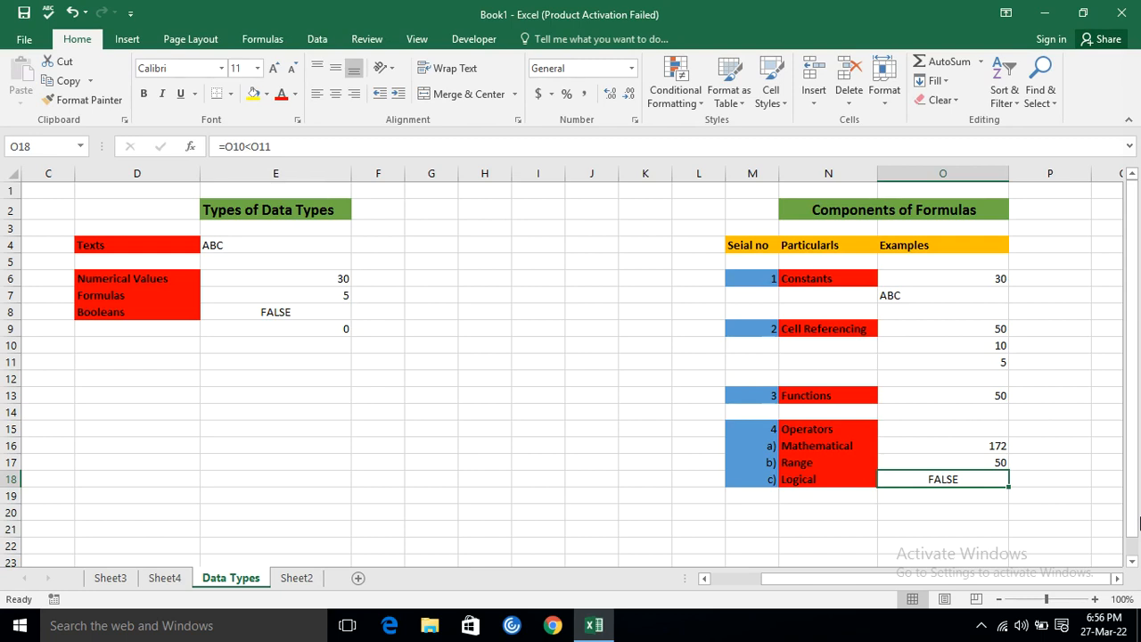
pyautogui.moveTo(481, 346); pyautogui.dragTo(685, 357)
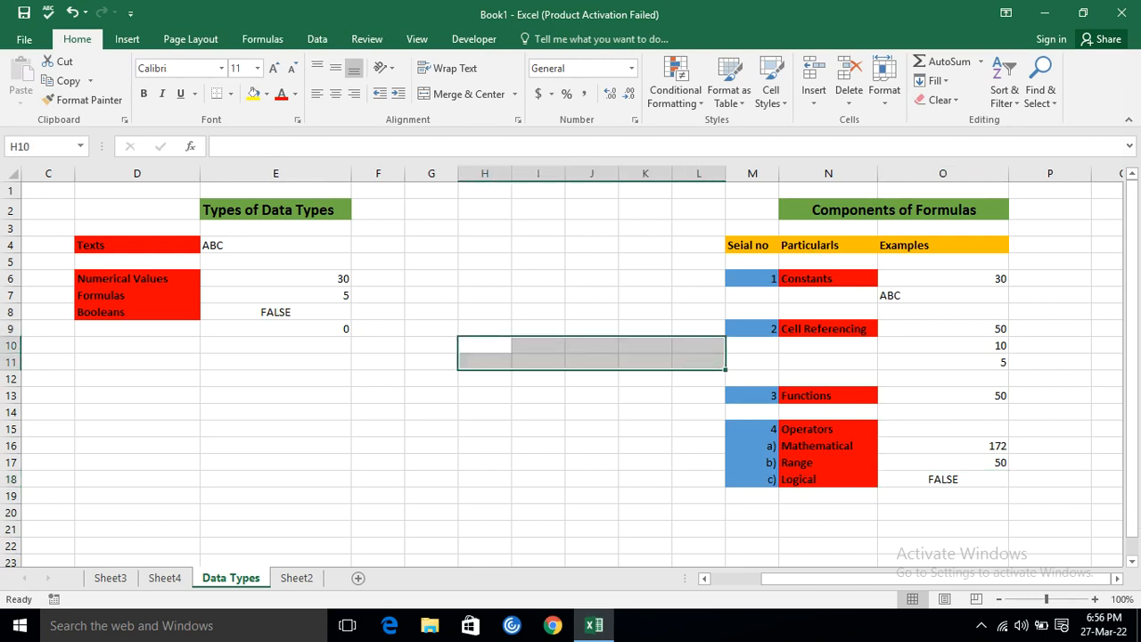